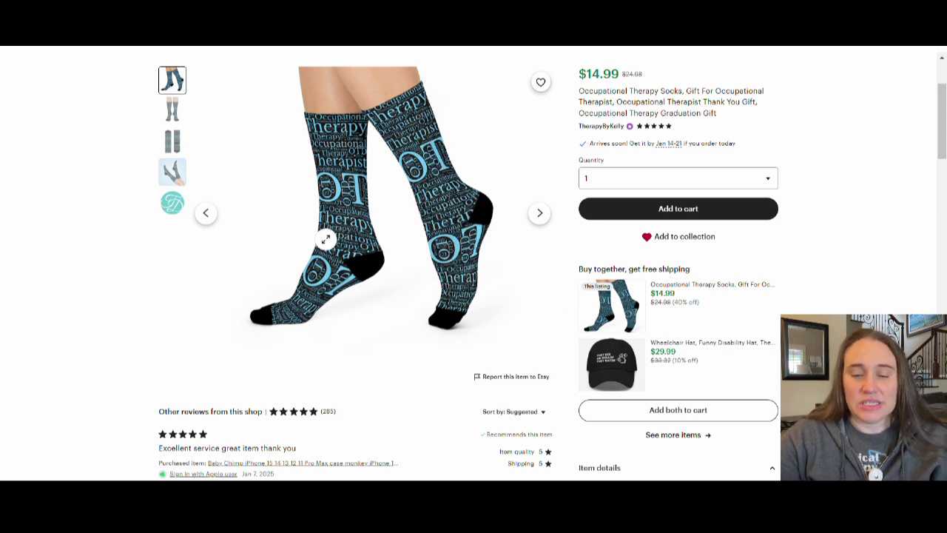
Flip through the Occupational Therapy Socks listing photos, ending on the shop's teal logo
click(173, 109)
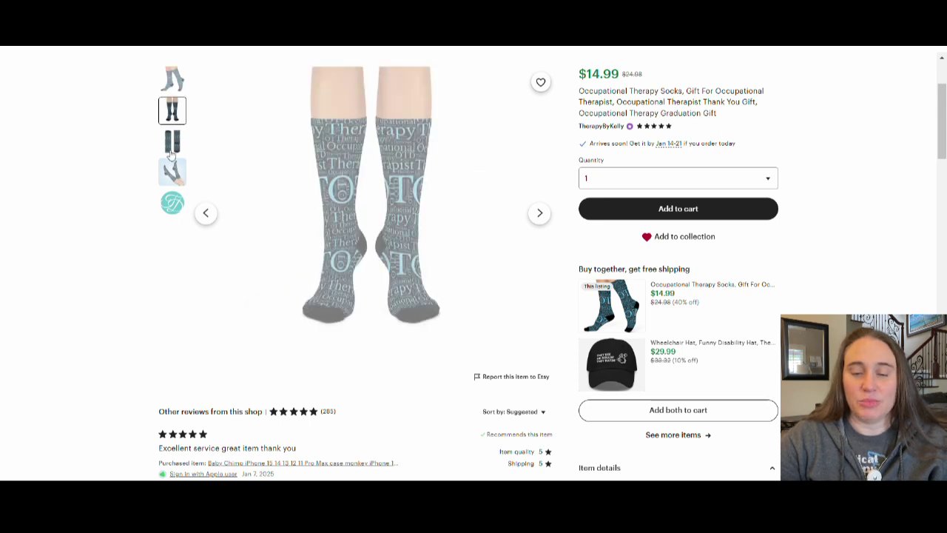
click(172, 145)
click(172, 168)
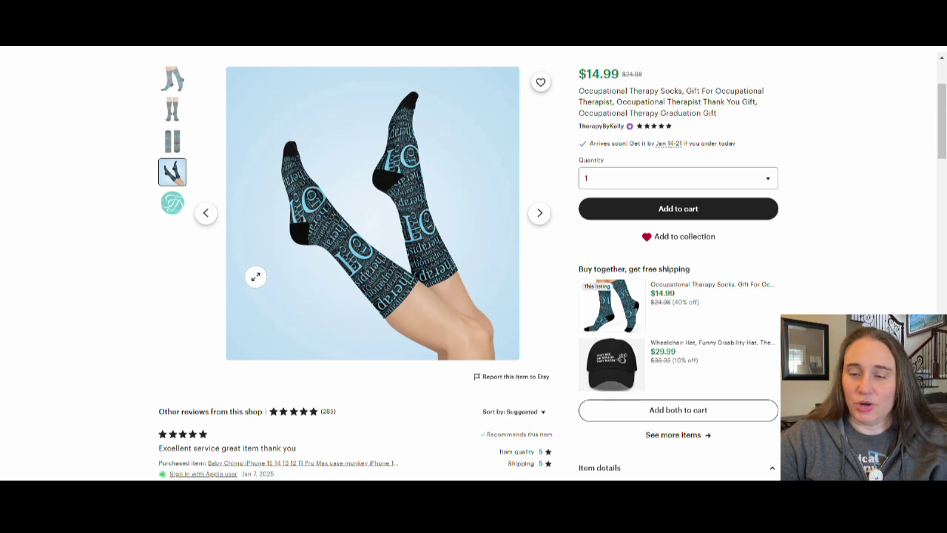
click(173, 205)
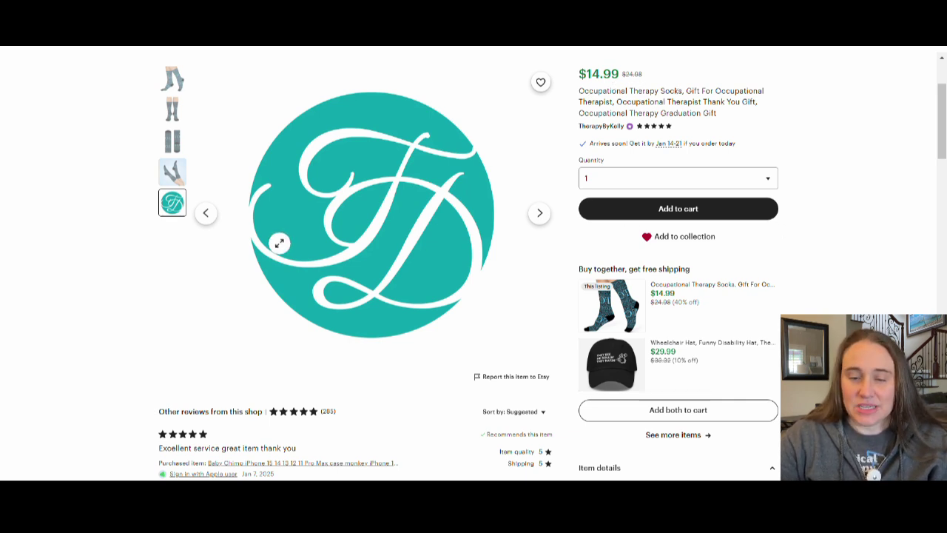
Scroll up in Printify to show the catalog categories, including Accessories > Socks
scroll(279, 243, up, 1)
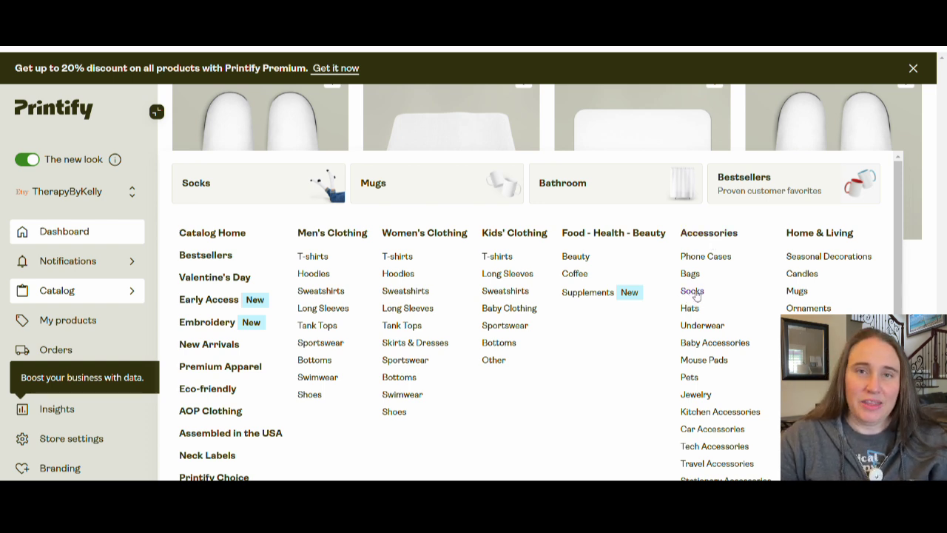
Browse the Socks catalog, comparing Sublimation Socks (USD 8.05) and Cushioned Crew Socks (USD 10.13)
click(693, 291)
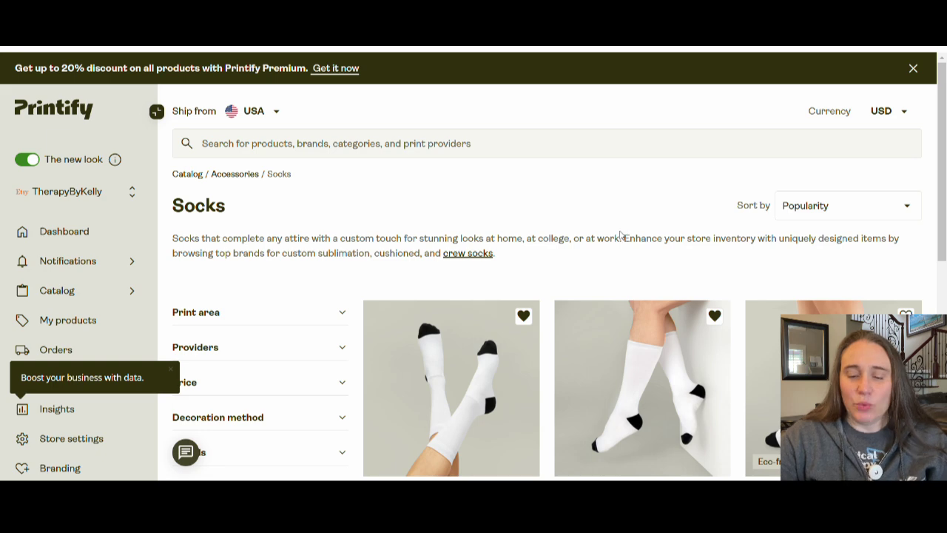
scroll(570, 222, down, 2)
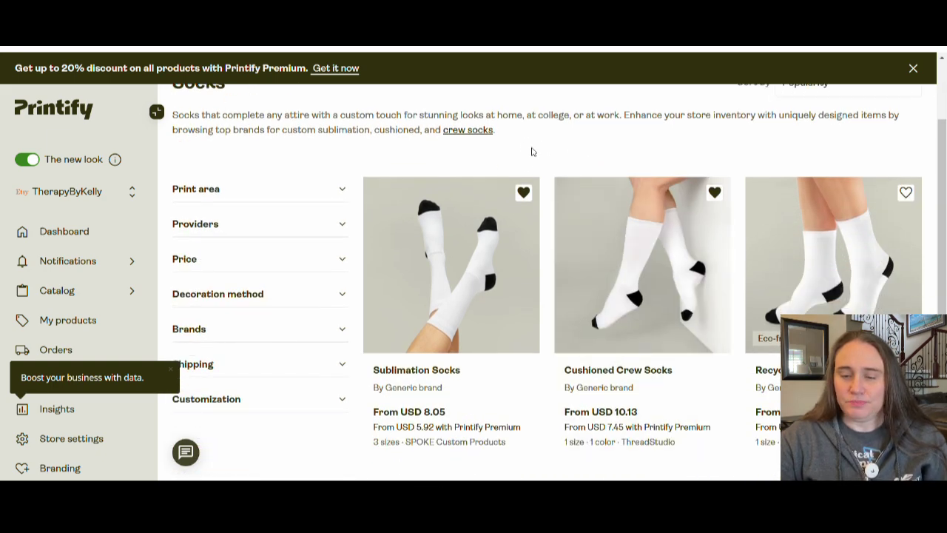
scroll(532, 144, down, 1)
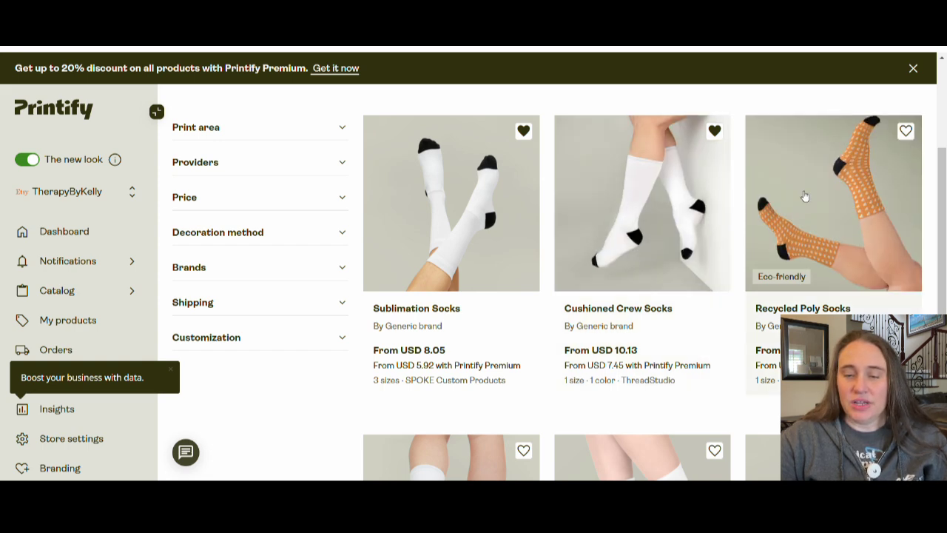
scroll(641, 200, down, 1)
scroll(641, 199, down, 3)
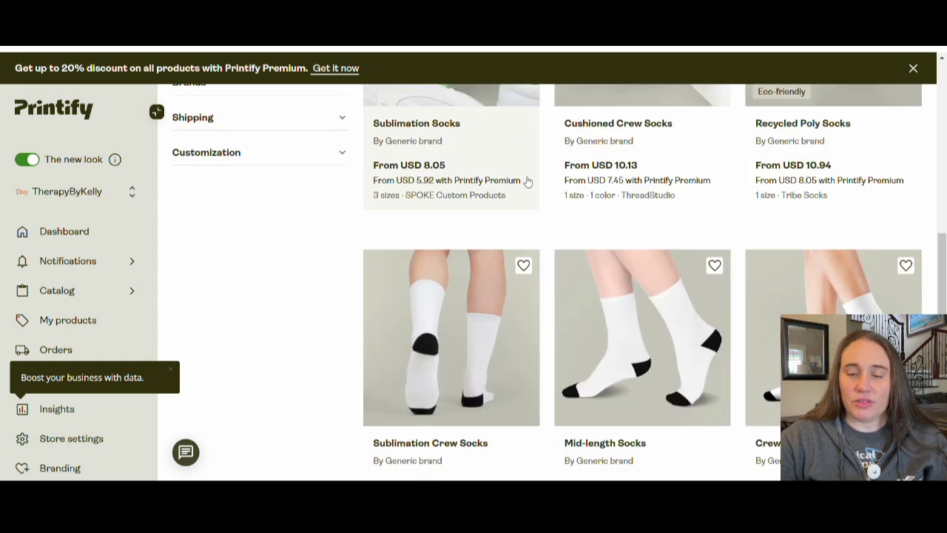
scroll(518, 180, up, 2)
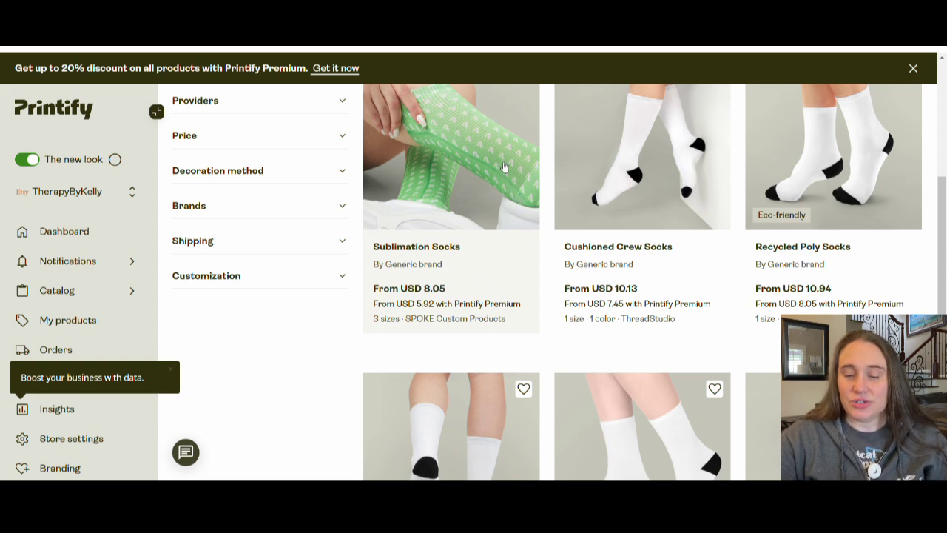
scroll(471, 150, down, 3)
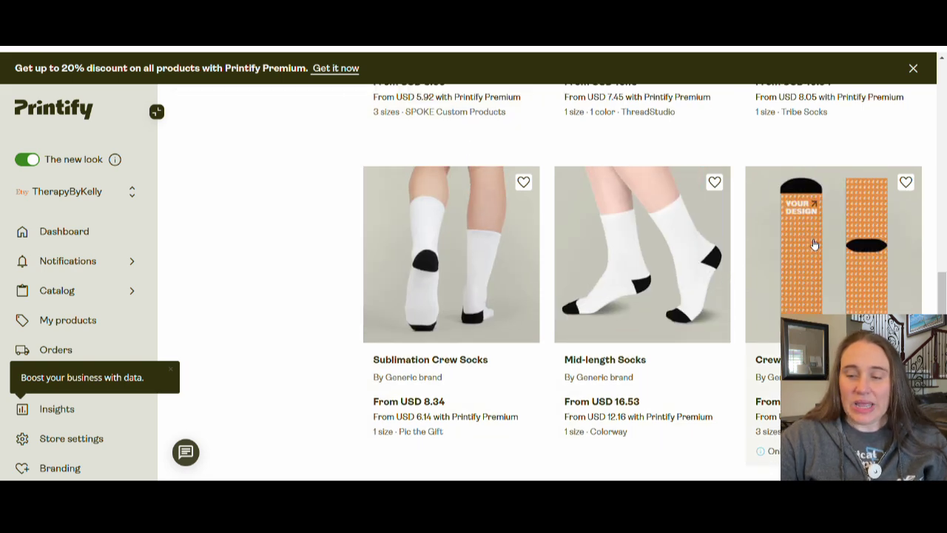
scroll(762, 251, up, 4)
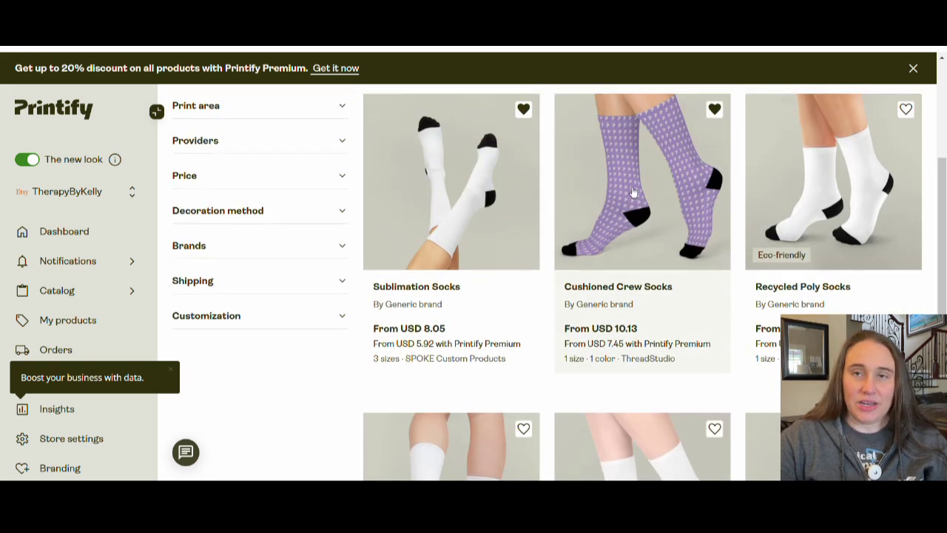
Start designing Cushioned Crew Socks with the ThreadStudio print provider
click(631, 186)
scroll(518, 211, down, 5)
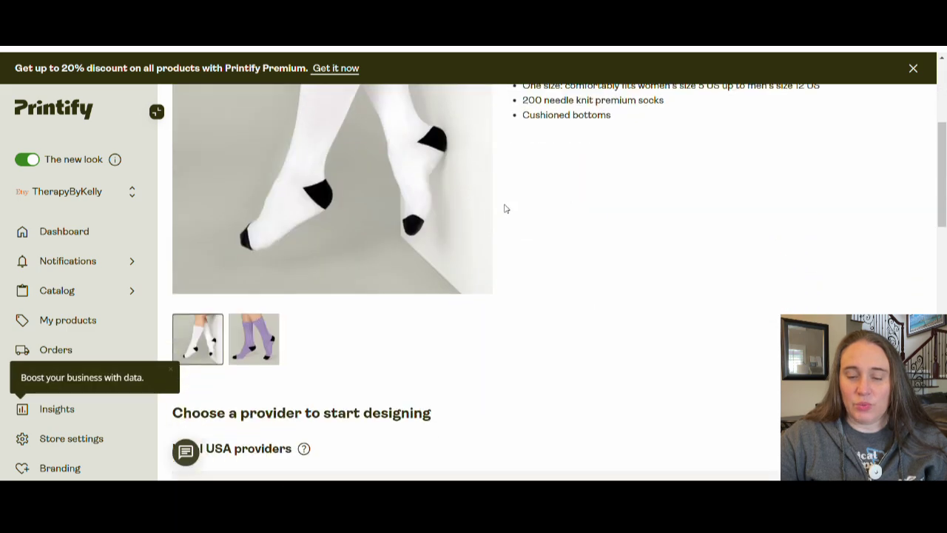
scroll(488, 209, down, 1)
scroll(533, 262, down, 1)
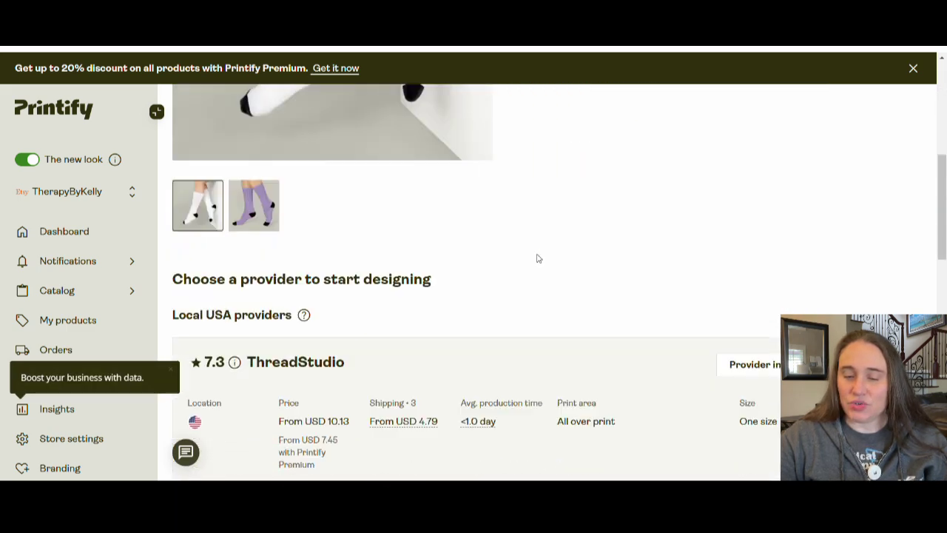
scroll(538, 259, down, 2)
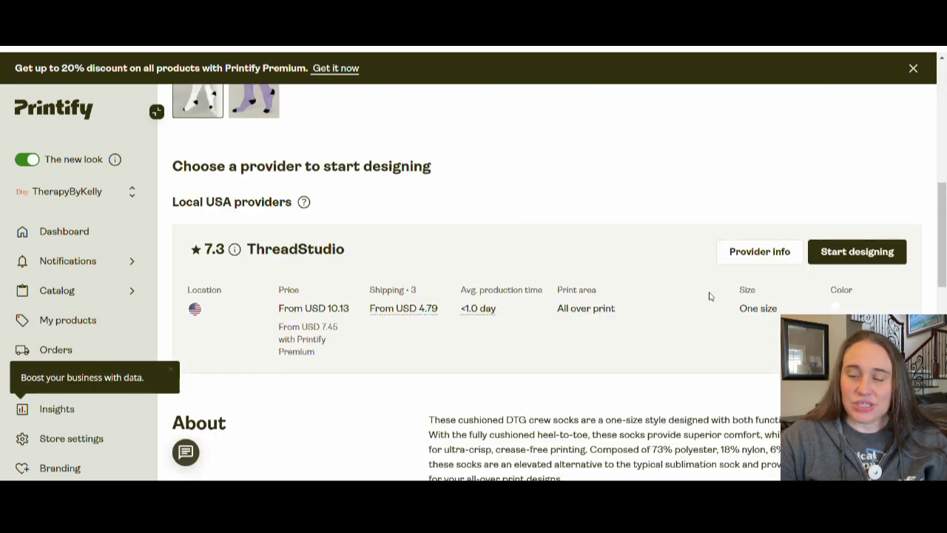
click(844, 253)
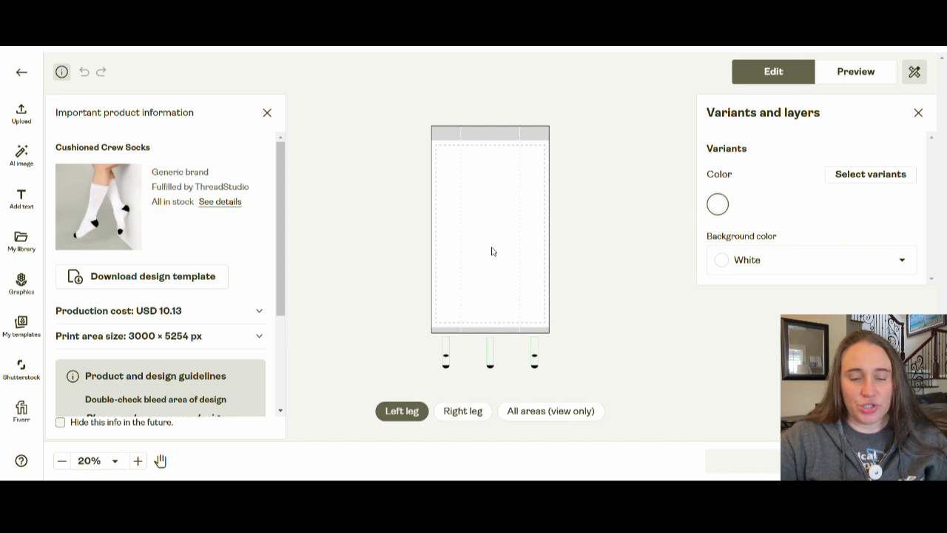
scroll(185, 230, down, 2)
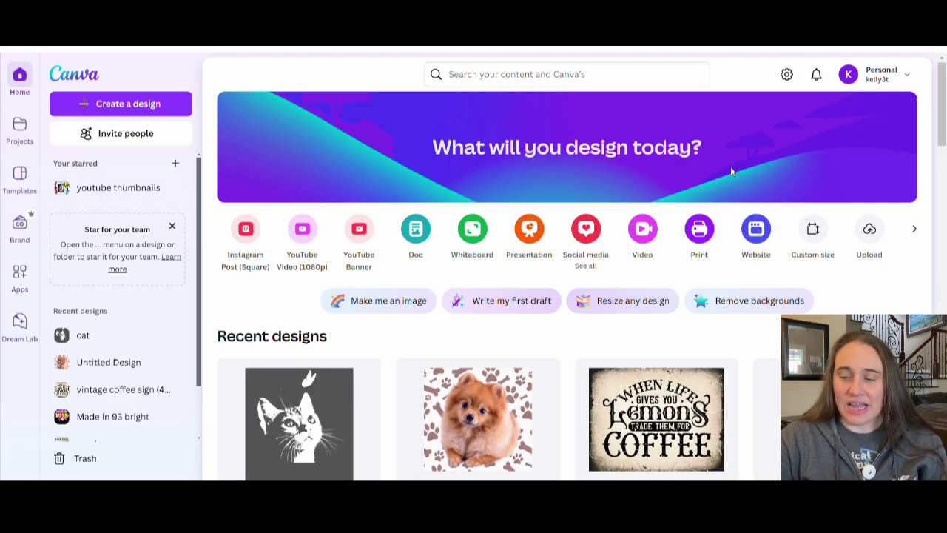
Create a custom-size Canva design 3000 px wide and 5254 px tall
click(813, 230)
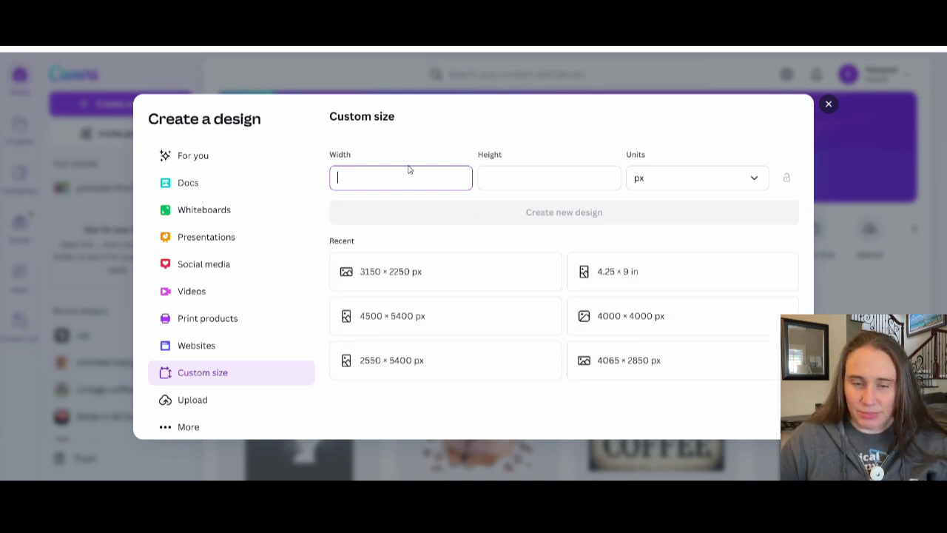
text(3000)
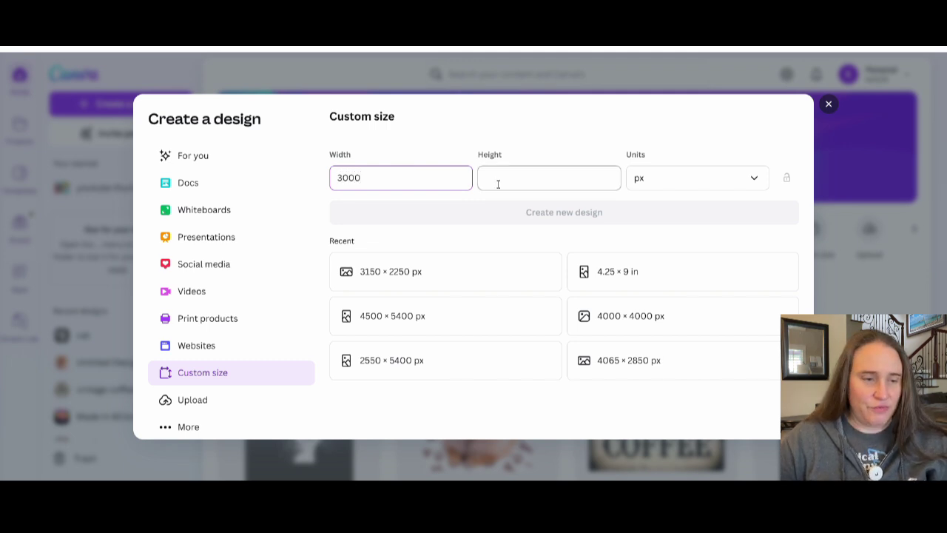
click(505, 184)
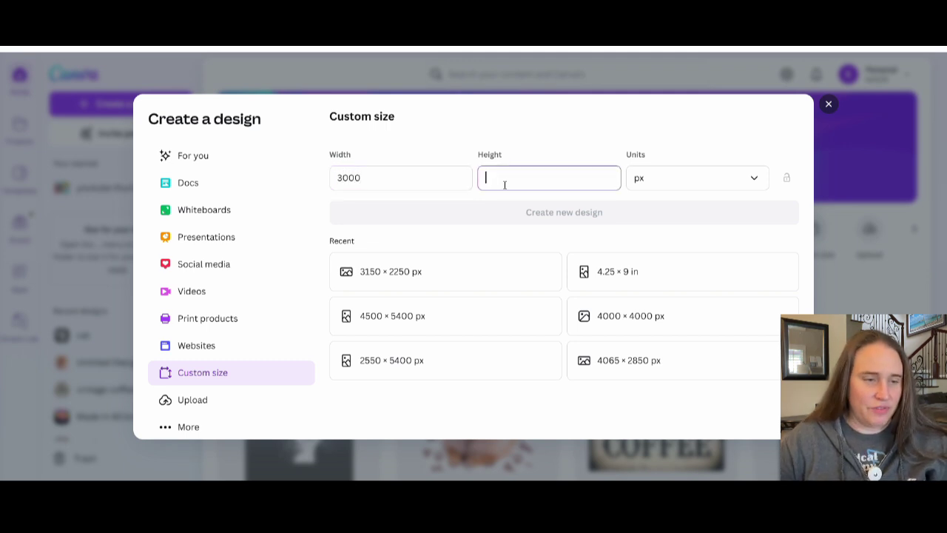
text(5)
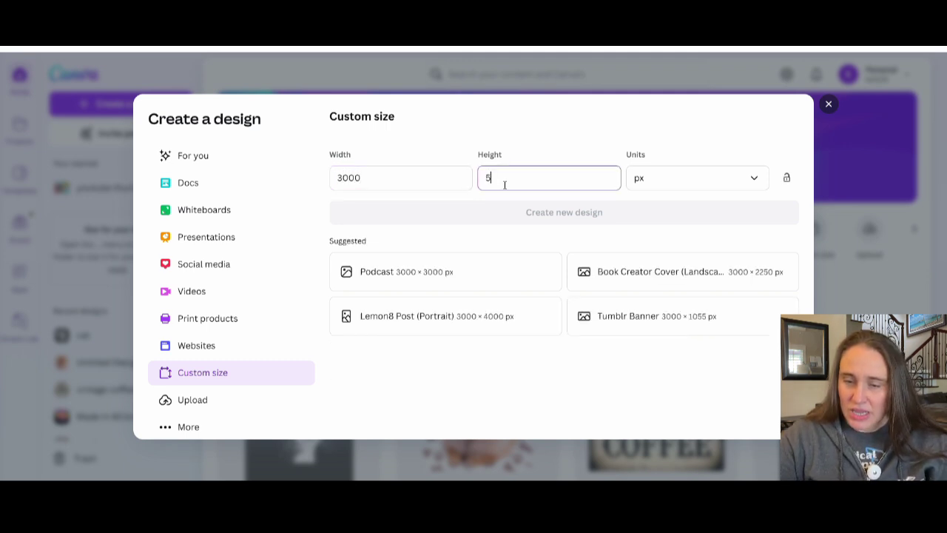
text(254)
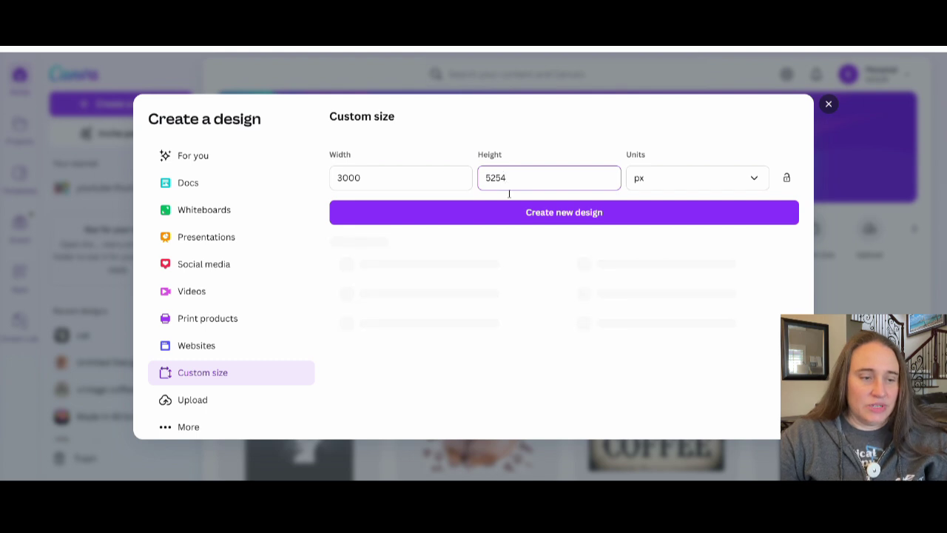
click(548, 214)
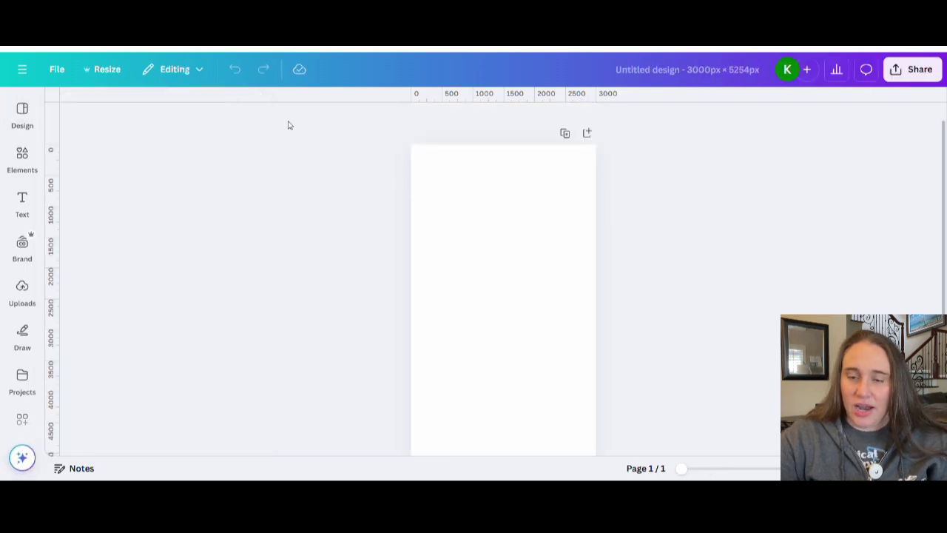
scroll(736, 210, down, 2)
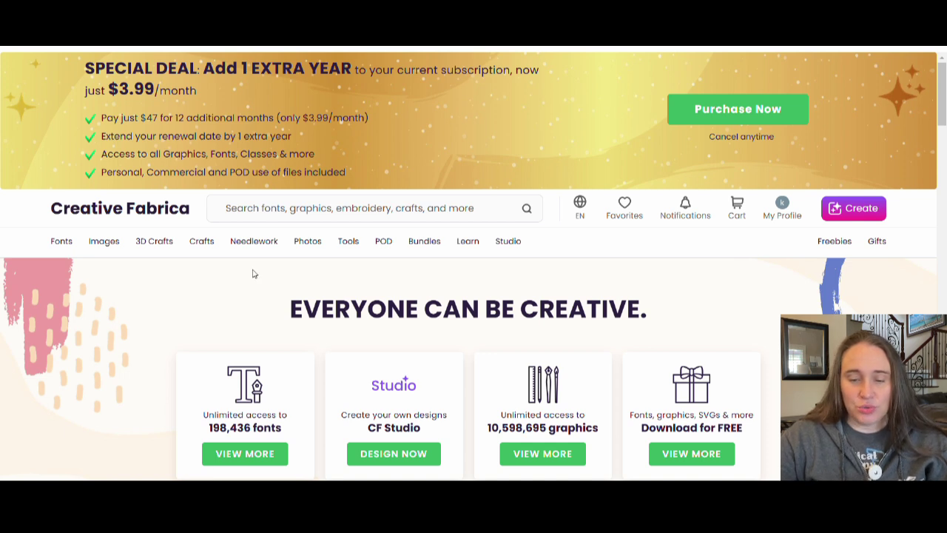
Show Creative Fabrica's Tools dropdown listing ShapeCloud
mouse_move(353, 252)
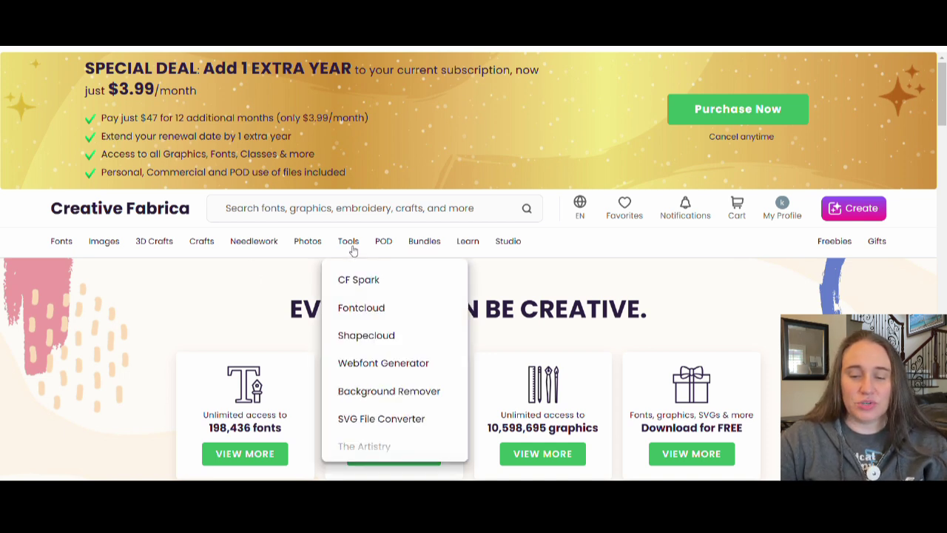
Open the ShapeCloud word-cloud generator and scroll through its settings
click(379, 337)
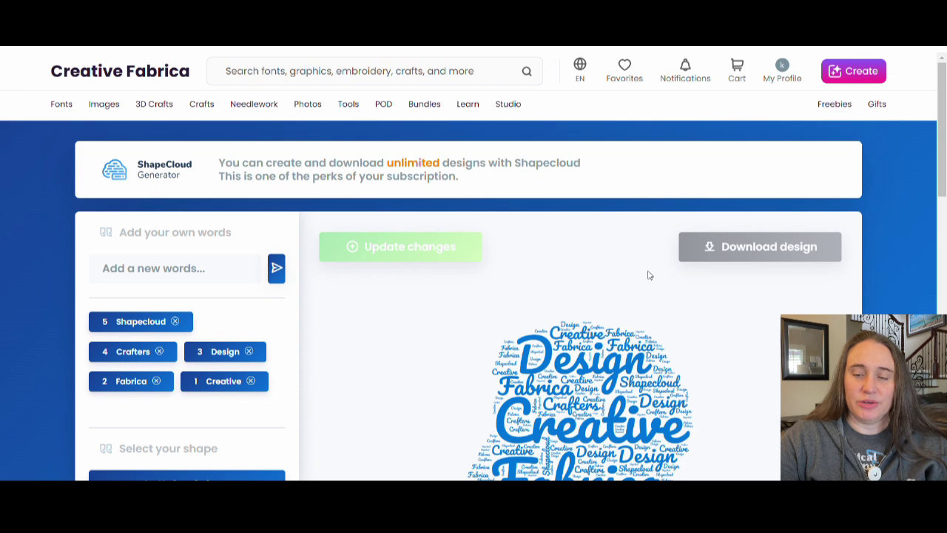
scroll(646, 274, down, 2)
scroll(724, 276, down, 1)
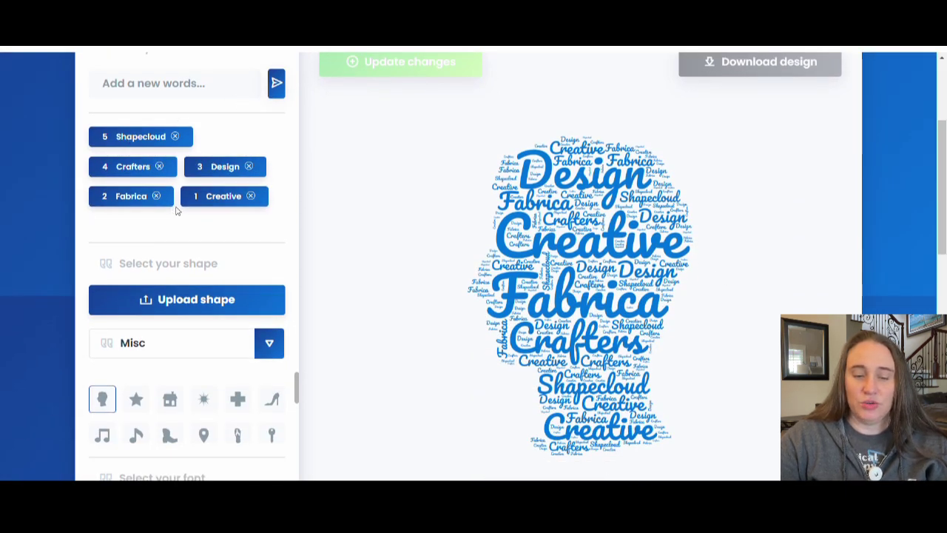
scroll(180, 152, down, 2)
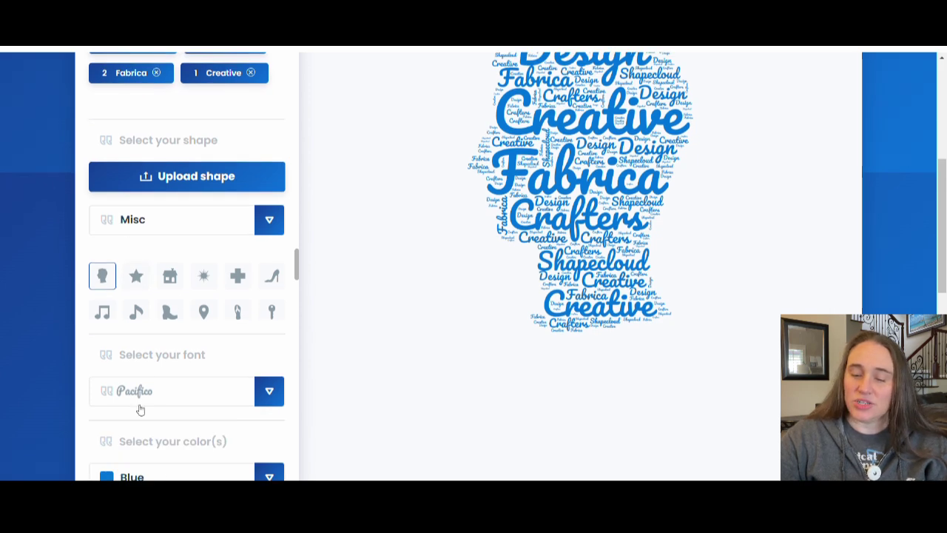
scroll(144, 418, down, 1)
scroll(281, 348, up, 3)
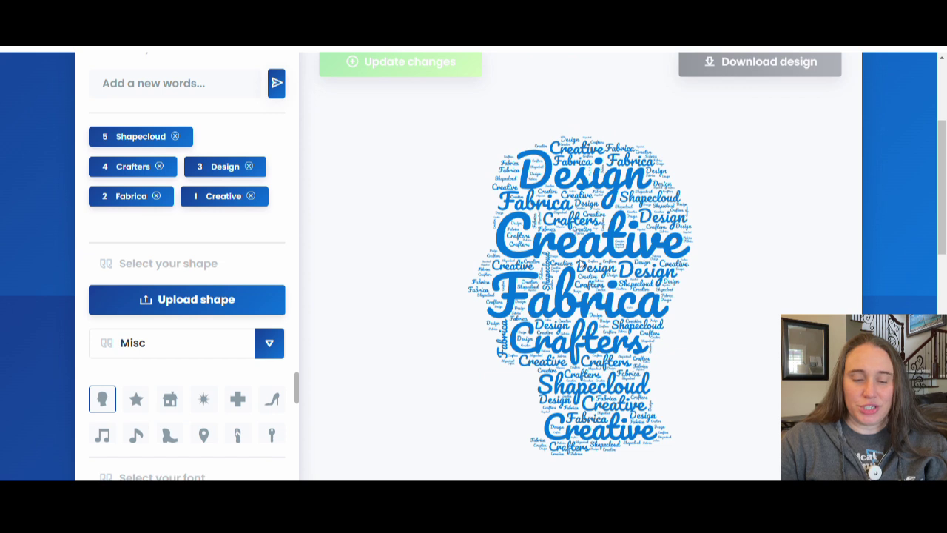
scroll(210, 371, down, 1)
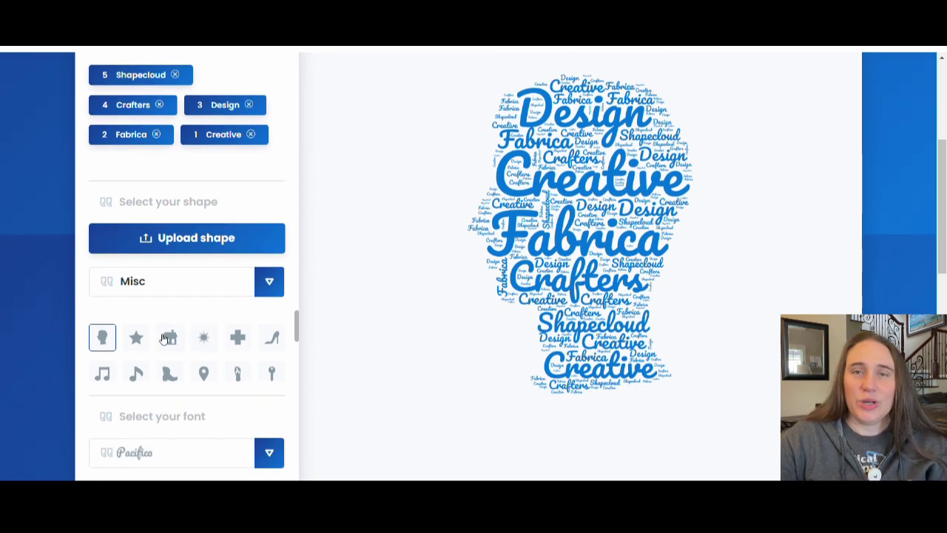
Change the shape category from Misc to Basic
click(268, 288)
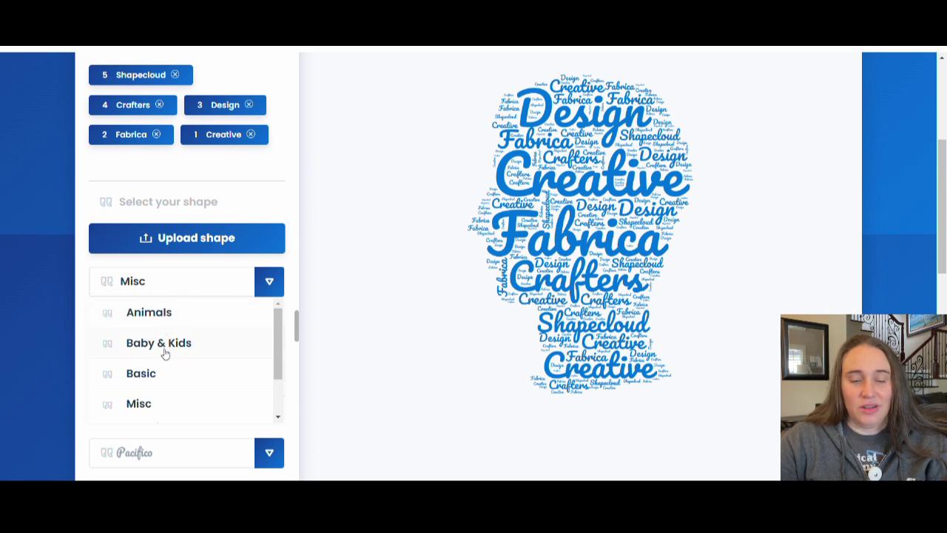
scroll(165, 353, down, 2)
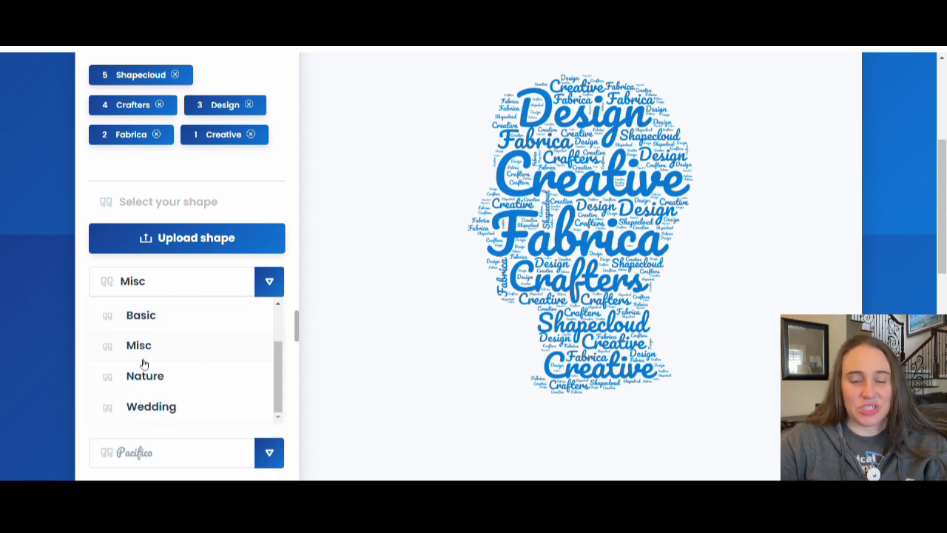
click(143, 348)
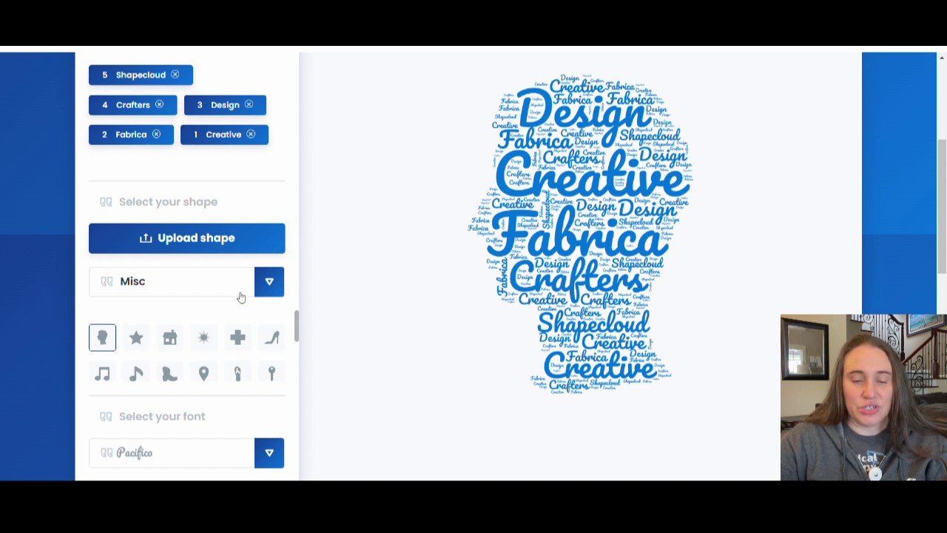
click(268, 280)
click(152, 326)
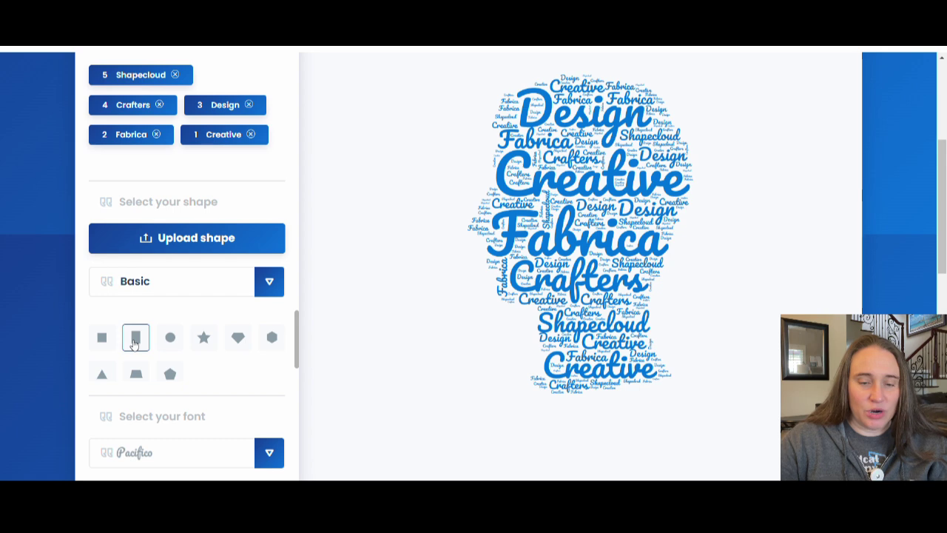
scroll(169, 339, up, 3)
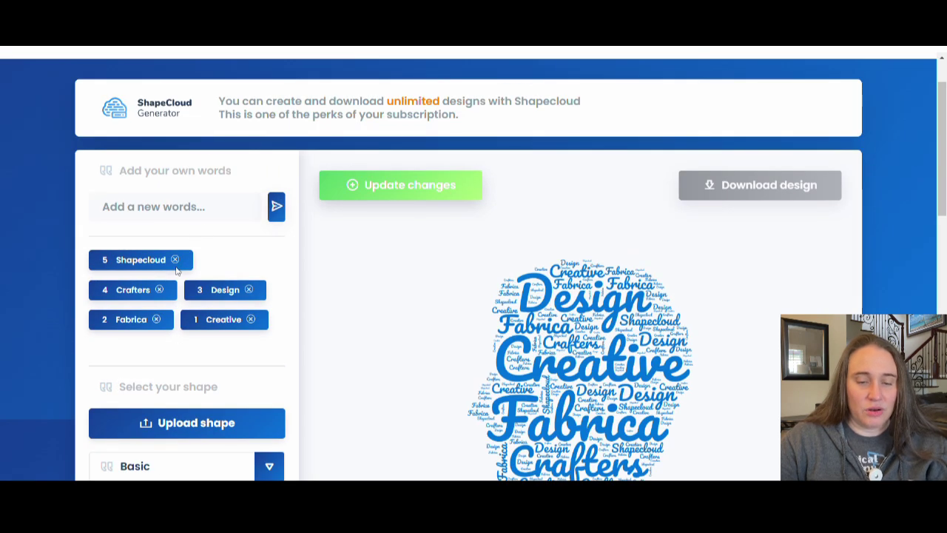
Delete the Shapecloud, Crafters, Design, Fabrica and Creative word chips, ready for new words
click(174, 260)
click(159, 260)
click(154, 260)
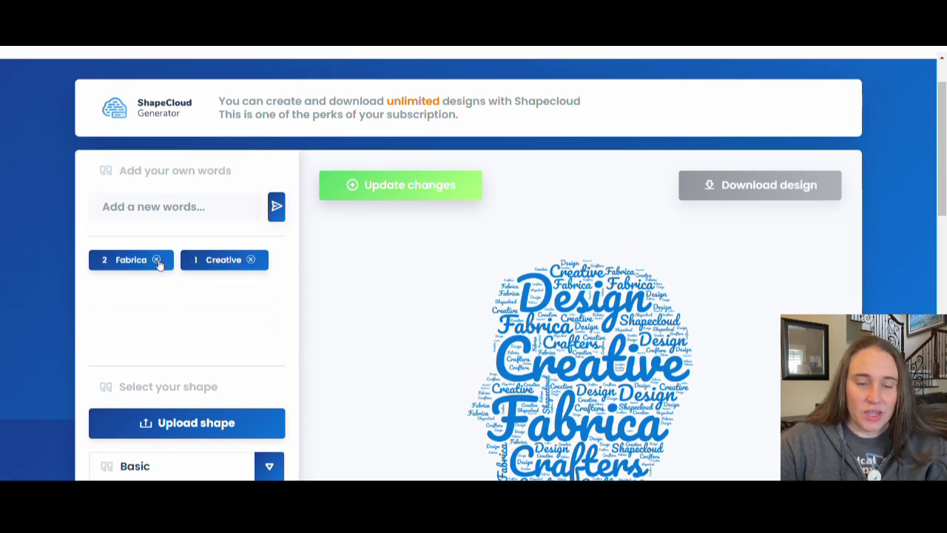
click(157, 260)
click(158, 260)
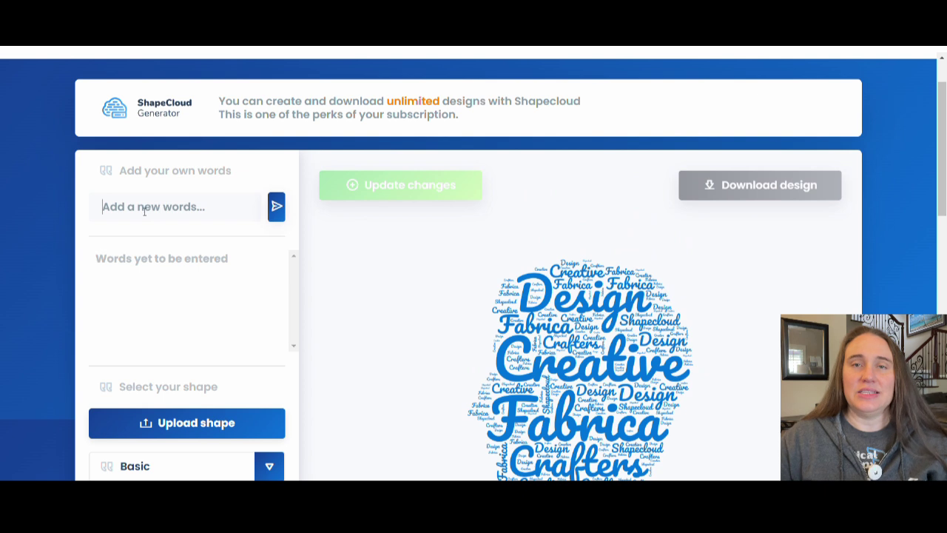
click(148, 214)
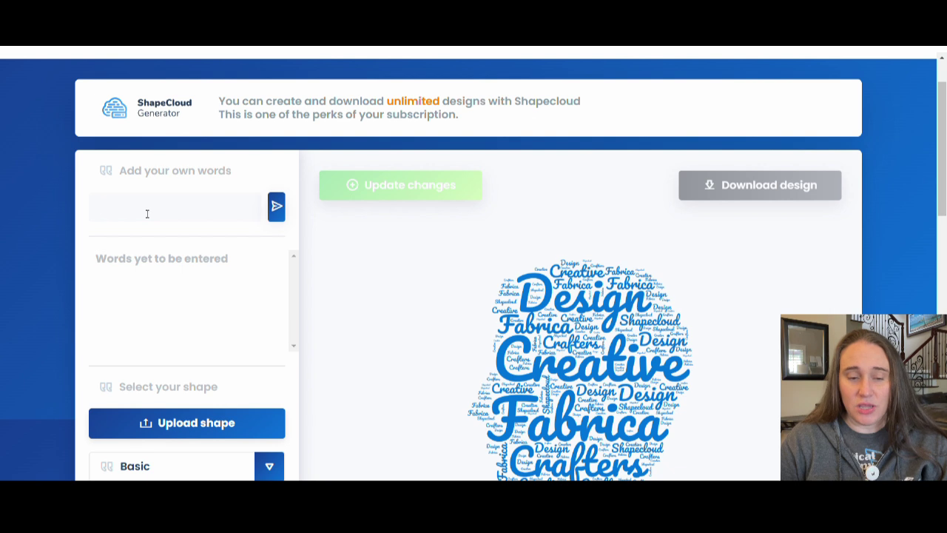
Enter the words OT, OTD, Occupational, Therapy and Therapist one at a time
text(OT)
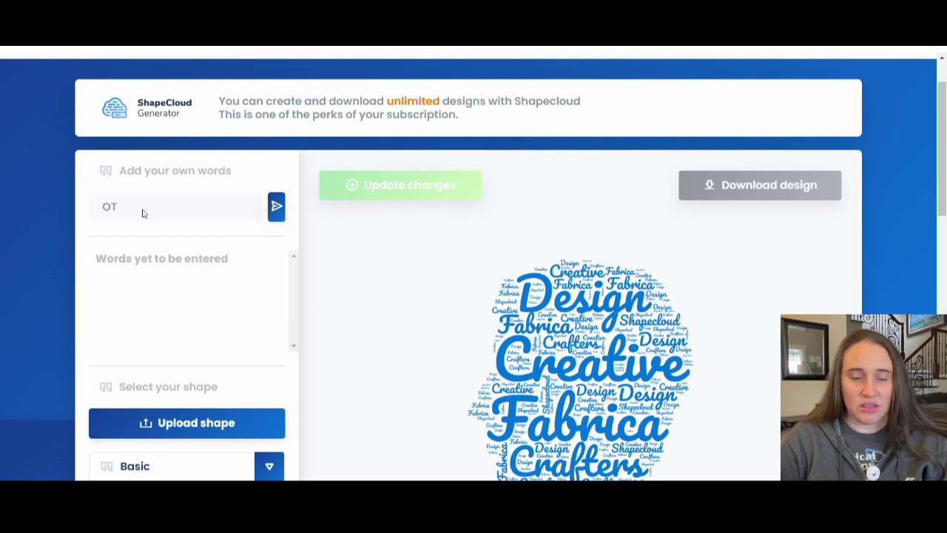
key(Return)
text(OTD)
key(Return)
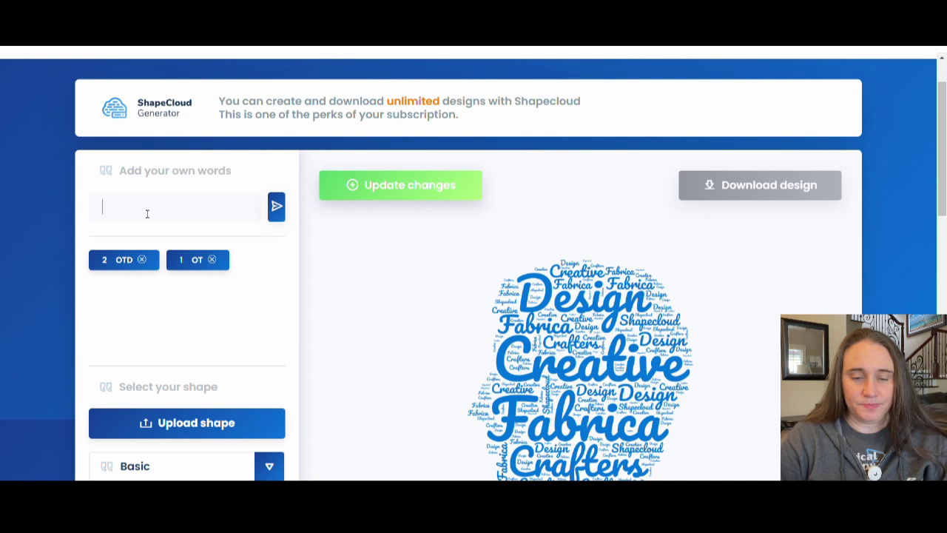
text(Occup)
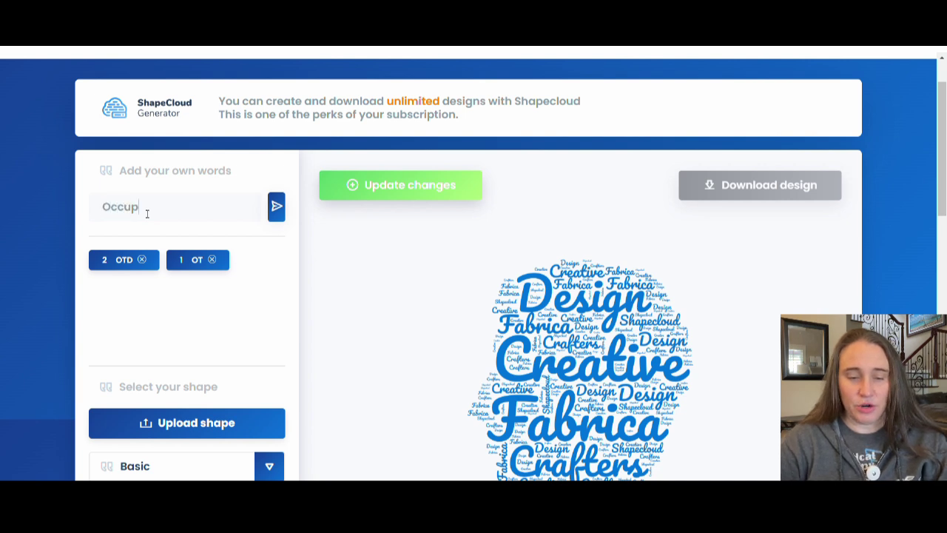
text(ational)
key(Return)
text(Th)
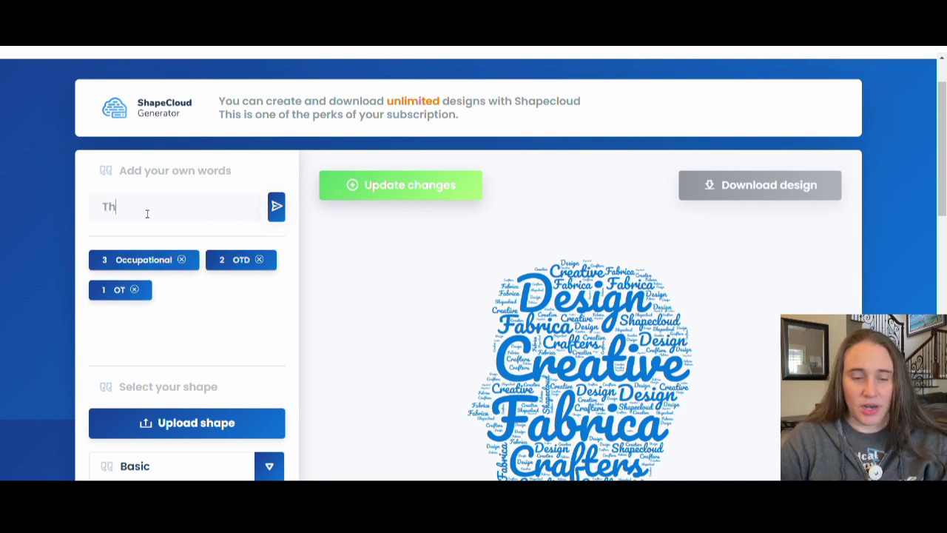
text(erapy)
key(Return)
text(T)
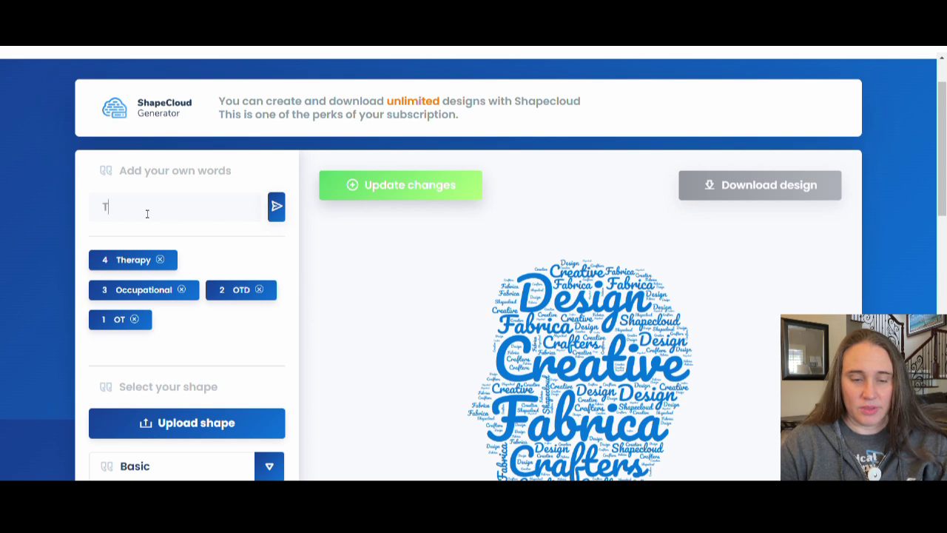
text(herapist)
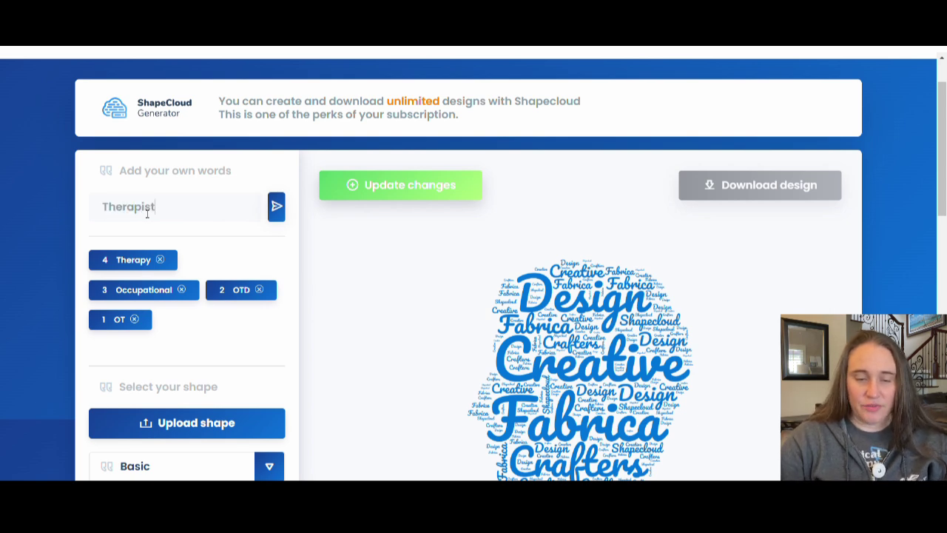
key(Return)
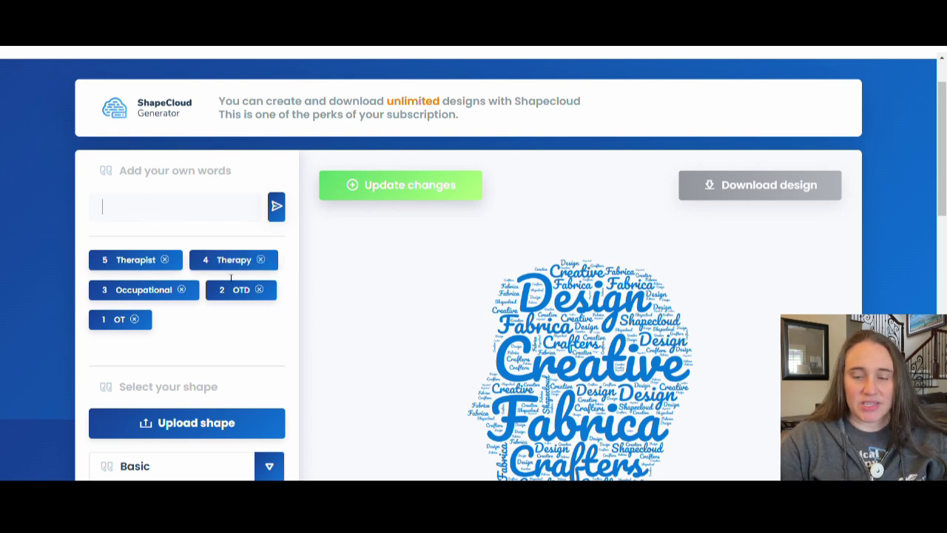
Switch the word-cloud font from Pacifico to Libre Baskerville
scroll(211, 332, down, 5)
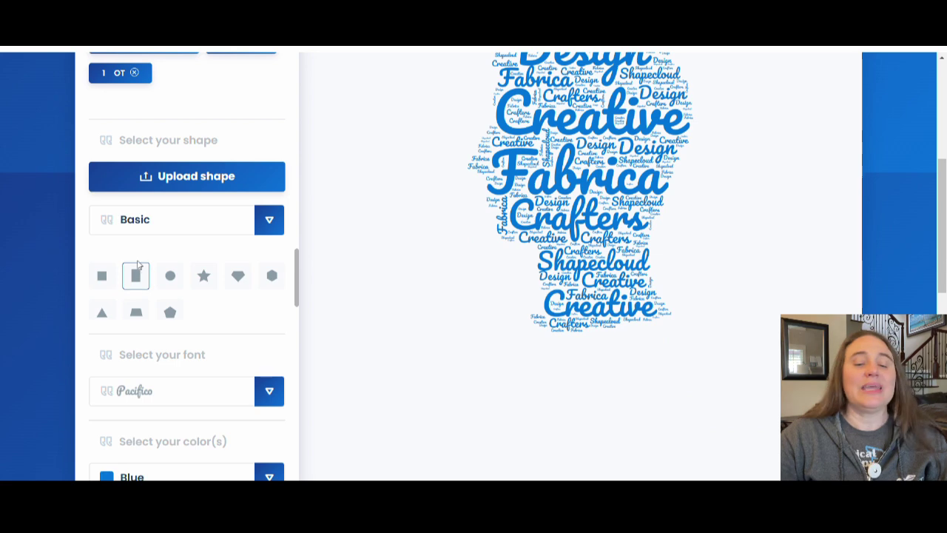
scroll(247, 269, down, 3)
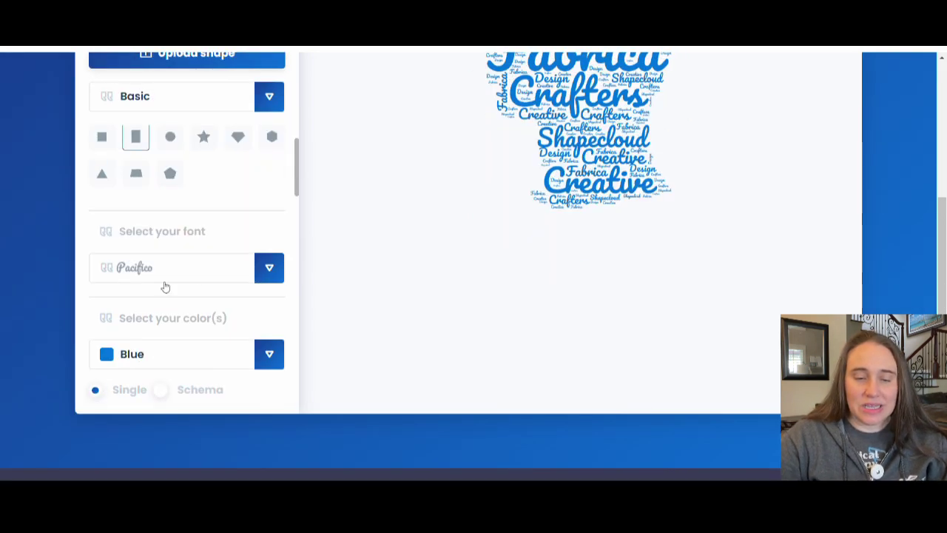
click(274, 272)
scroll(186, 260, down, 3)
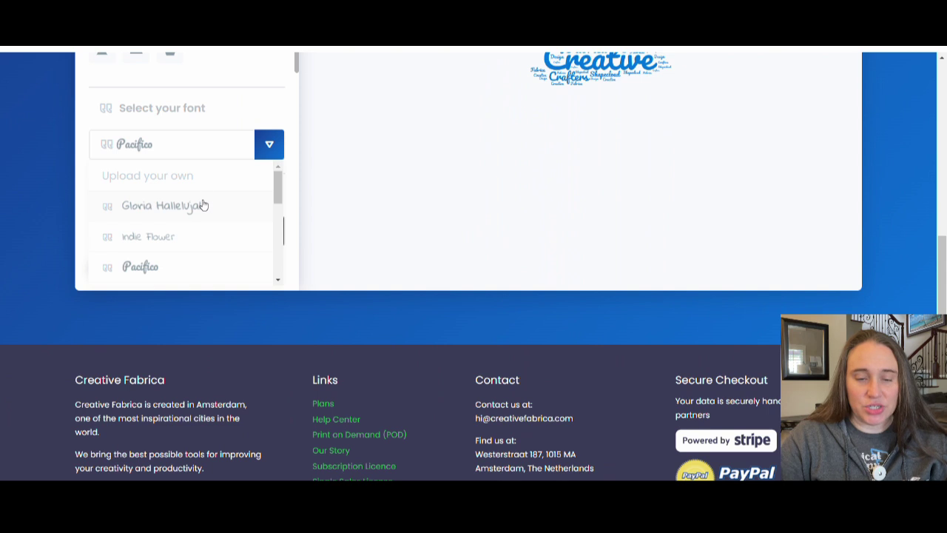
scroll(222, 199, down, 1)
scroll(236, 195, down, 2)
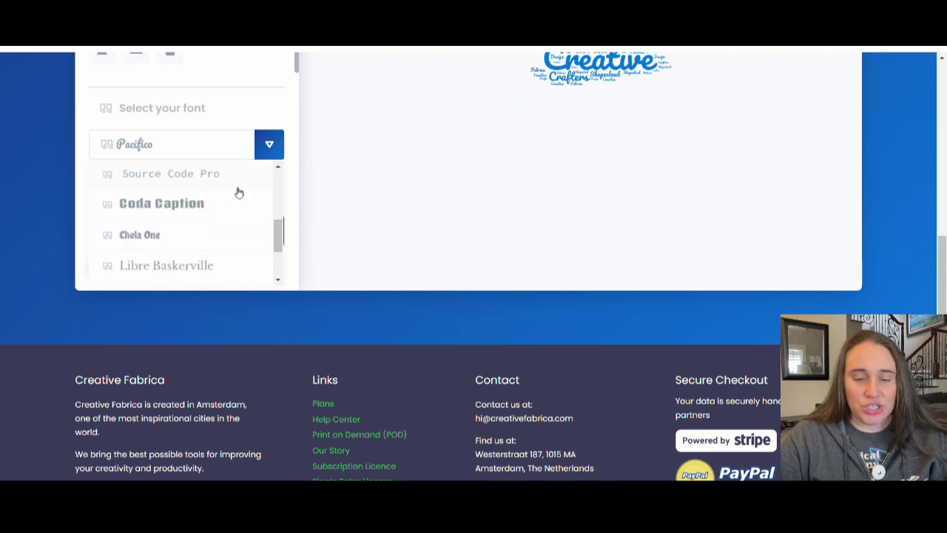
click(175, 268)
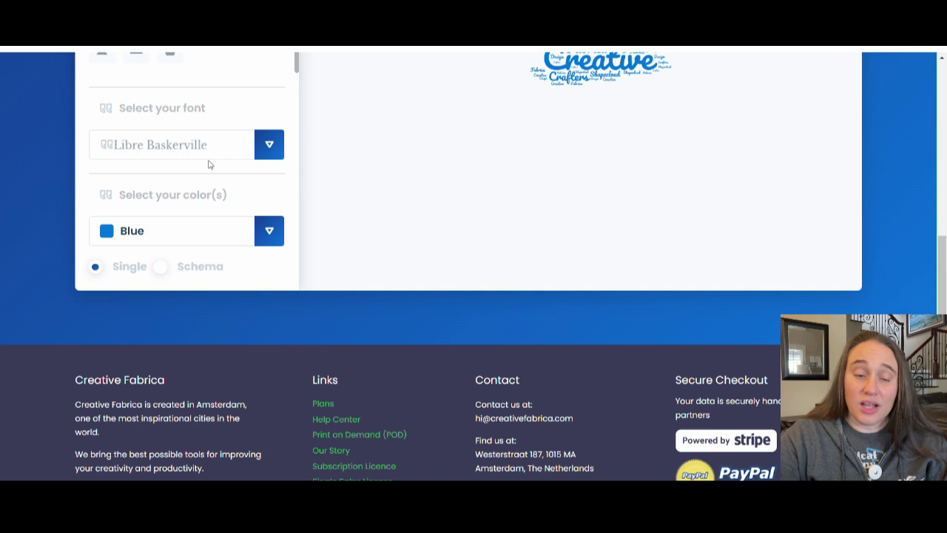
click(269, 236)
Pick Aqua from the Select your color(s) list, replacing Blue as the word colour
scroll(217, 165, up, 1)
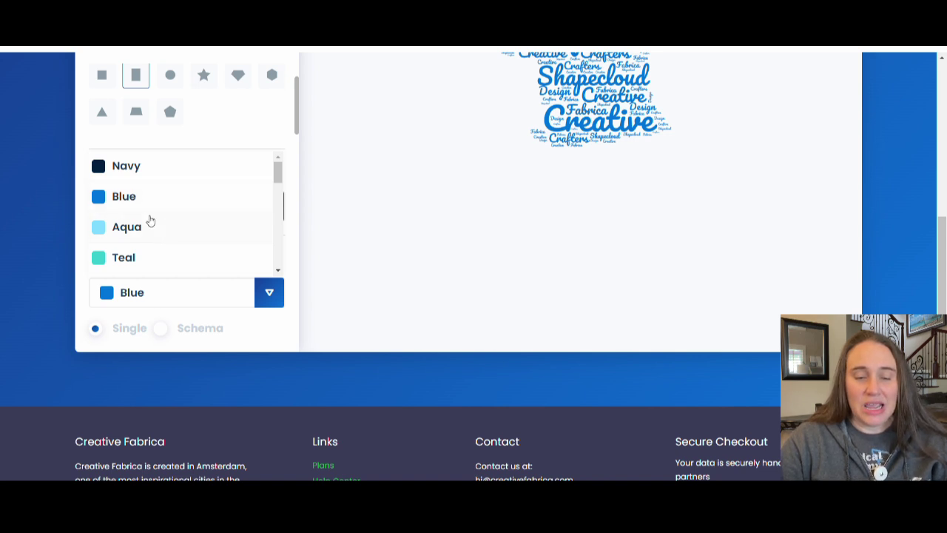
scroll(152, 220, down, 5)
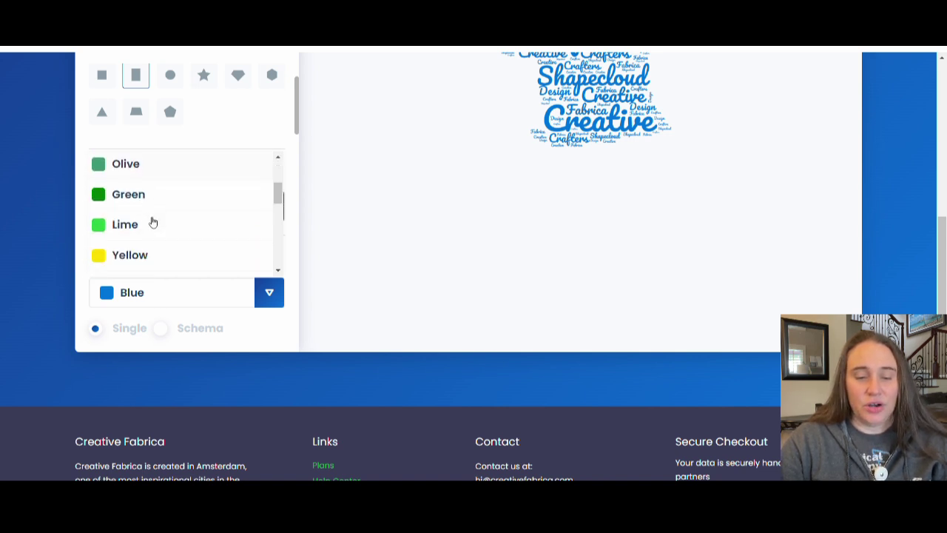
scroll(152, 221, down, 6)
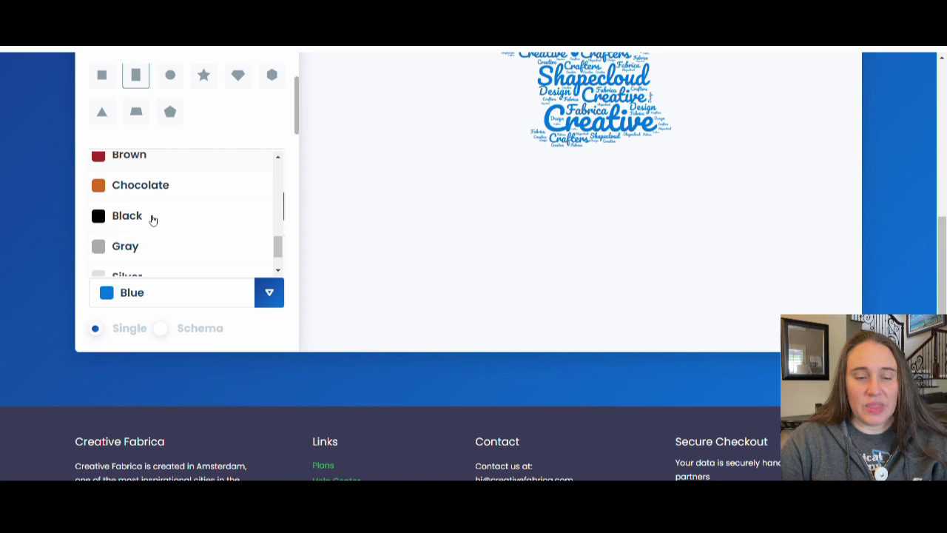
scroll(153, 220, down, 1)
scroll(159, 199, up, 4)
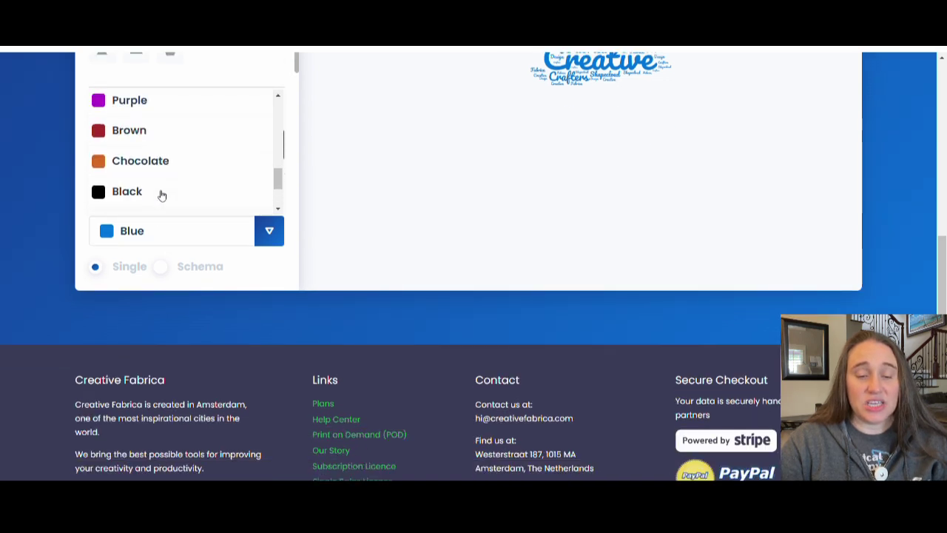
scroll(162, 194, up, 3)
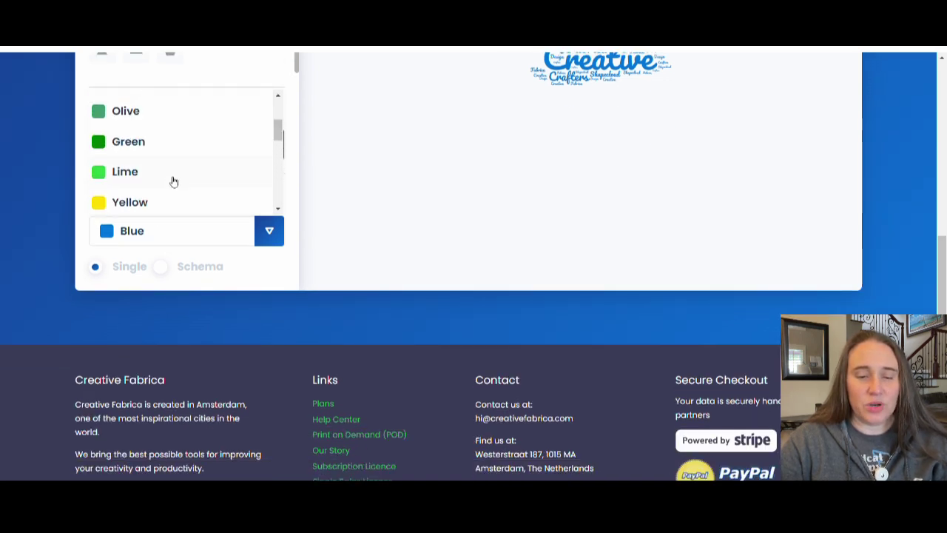
scroll(192, 157, down, 2)
scroll(184, 165, up, 4)
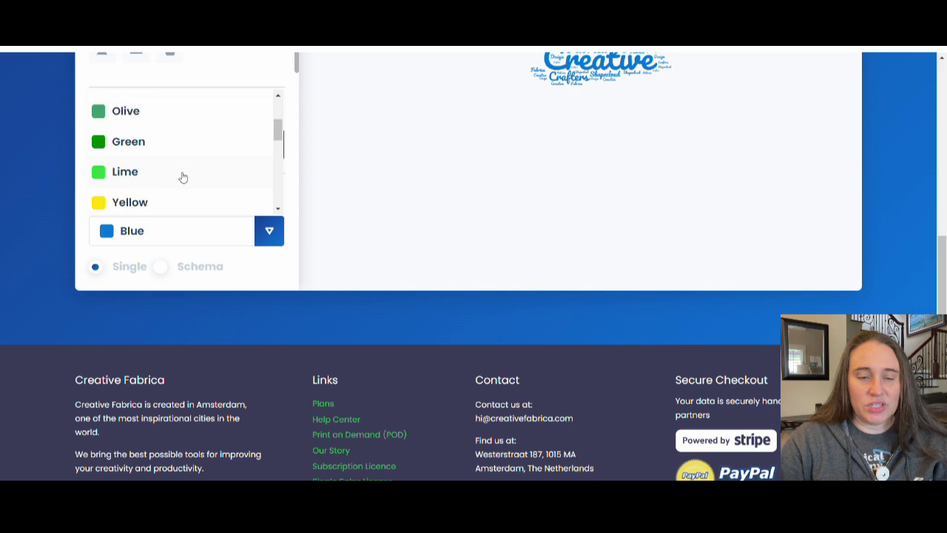
scroll(183, 178, up, 2)
click(126, 173)
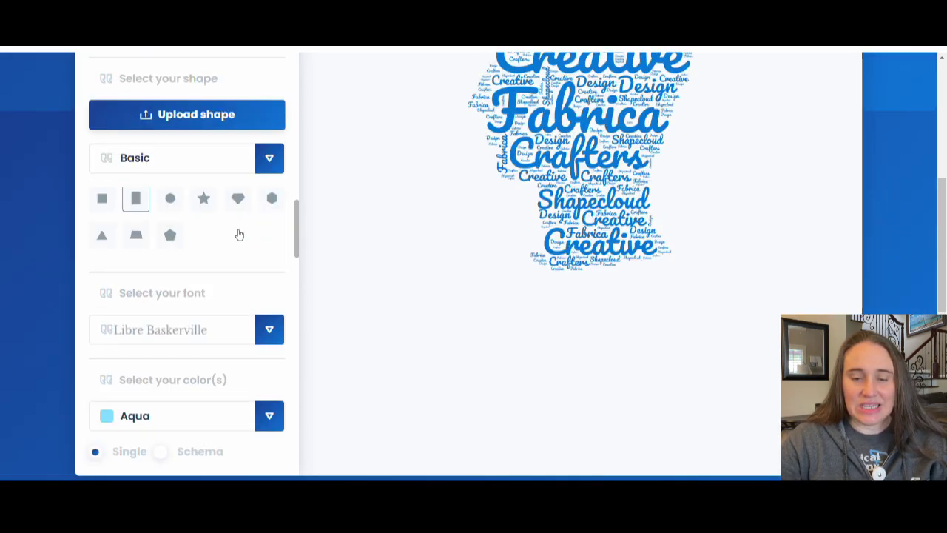
scroll(239, 234, up, 3)
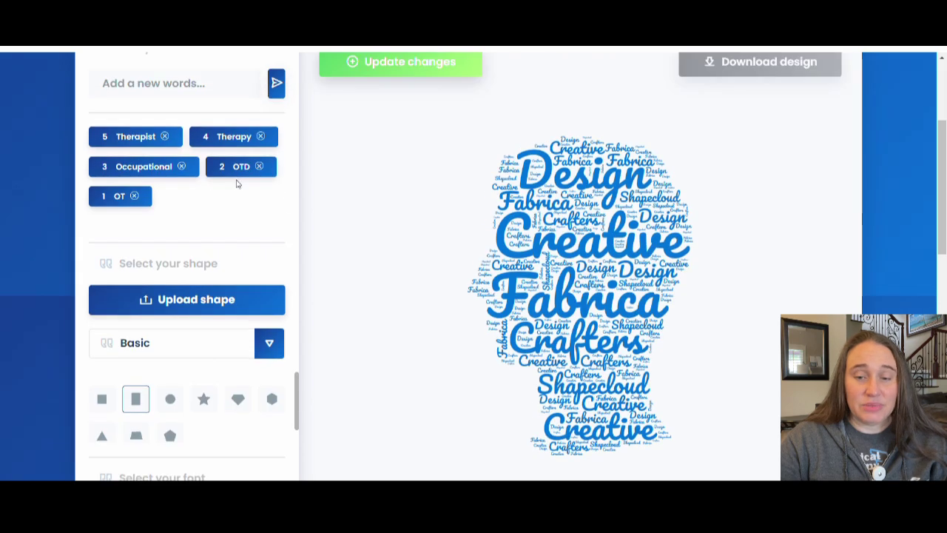
click(378, 67)
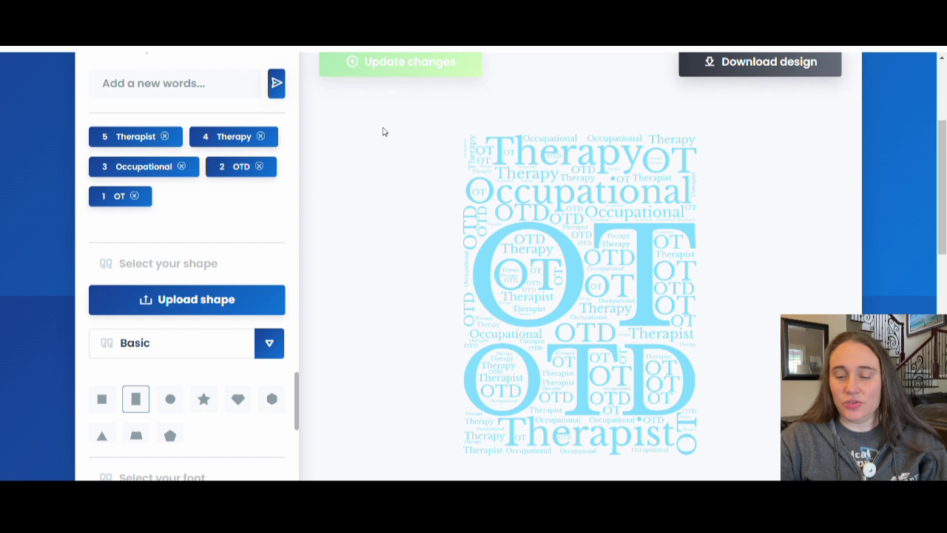
scroll(383, 161, down, 1)
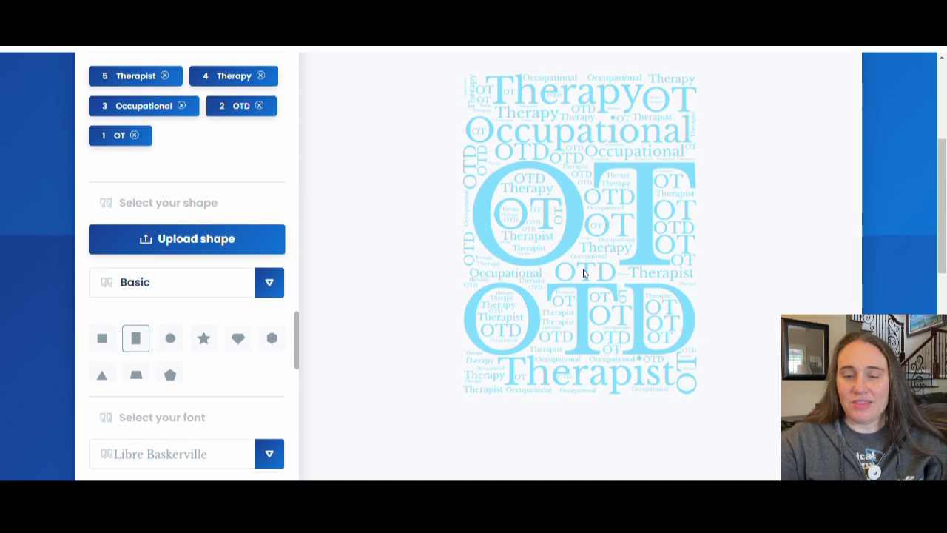
scroll(523, 229, up, 3)
scroll(562, 311, down, 2)
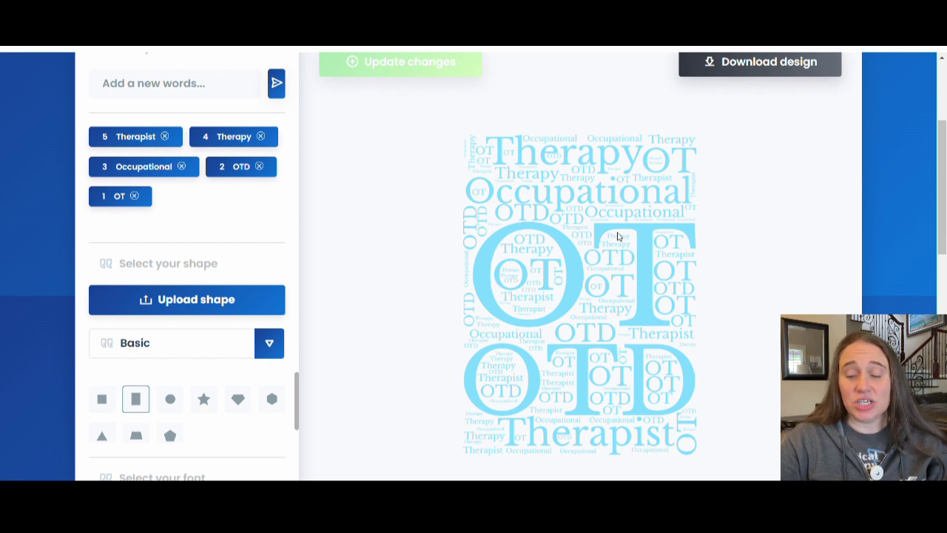
scroll(547, 216, down, 1)
scroll(518, 214, up, 1)
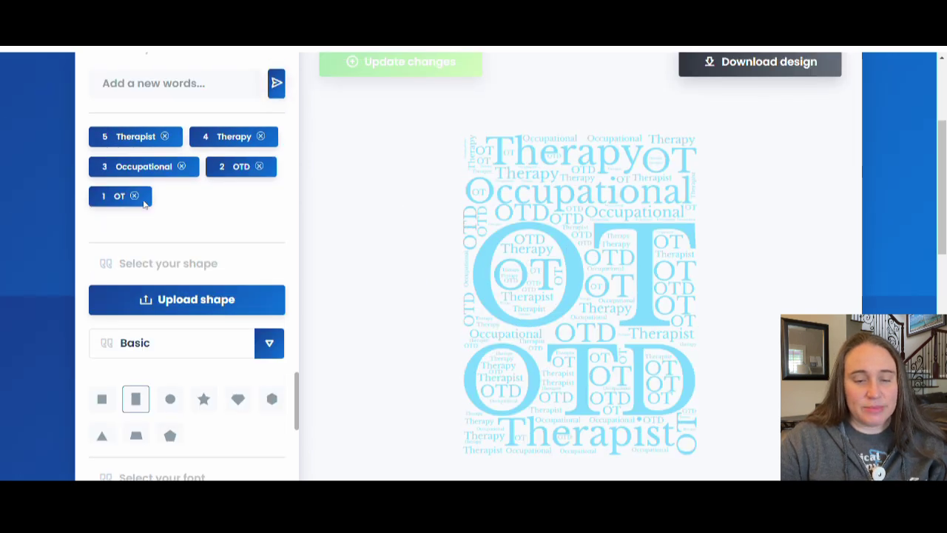
Replace the OT tag with a freshly added OT and regenerate until a large OT sits on top
click(135, 197)
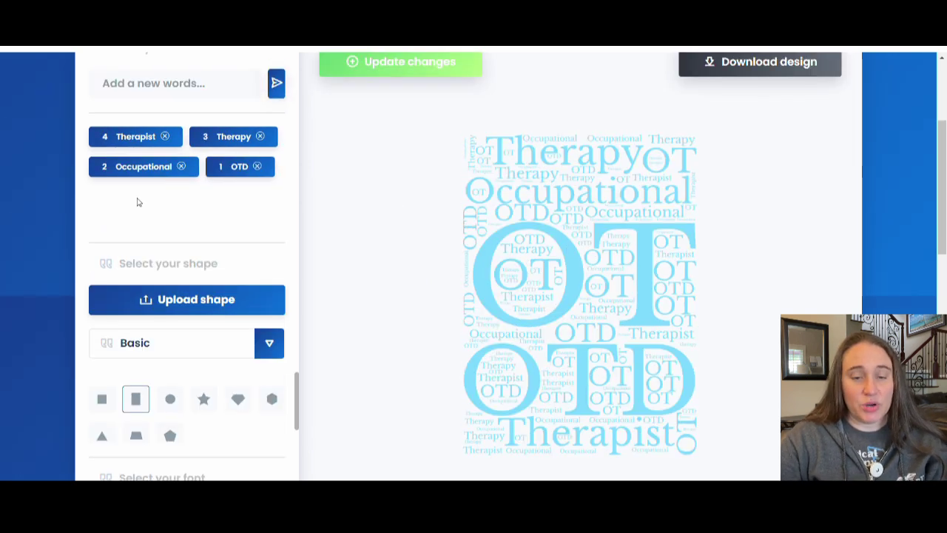
click(151, 90)
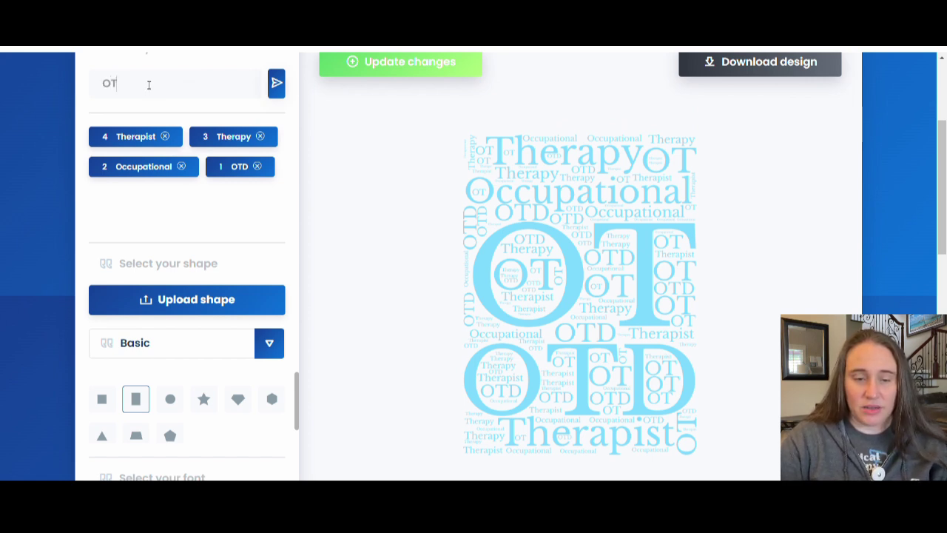
click(276, 80)
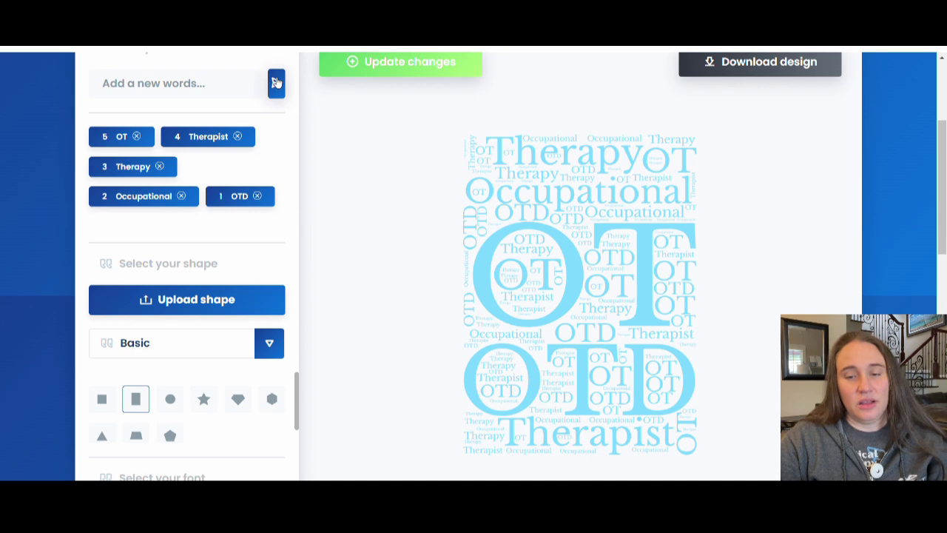
click(351, 64)
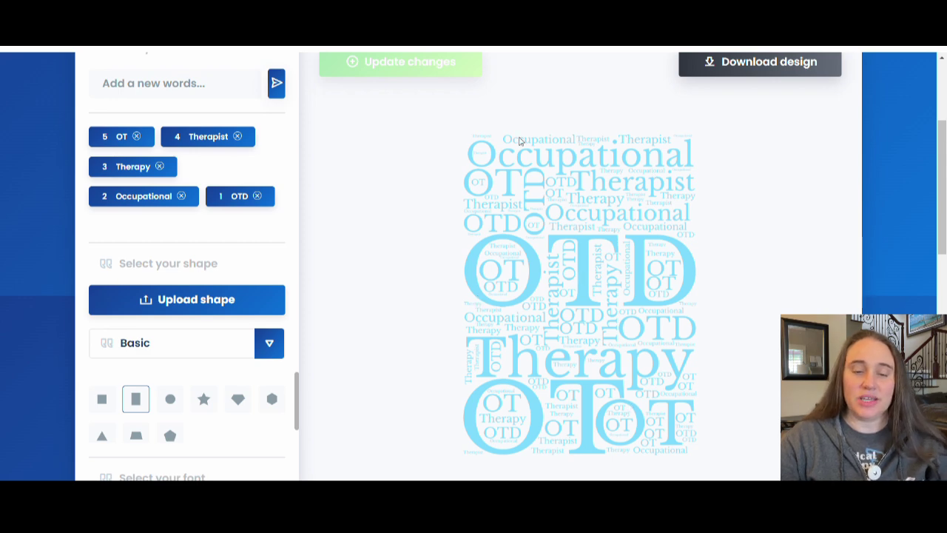
click(624, 135)
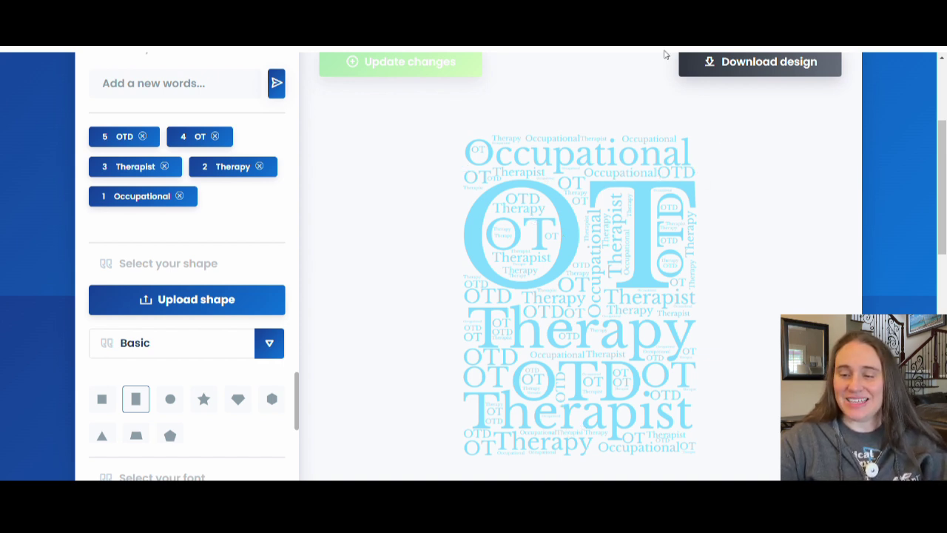
Download the aqua OT word cloud as a PNG graphic
click(707, 64)
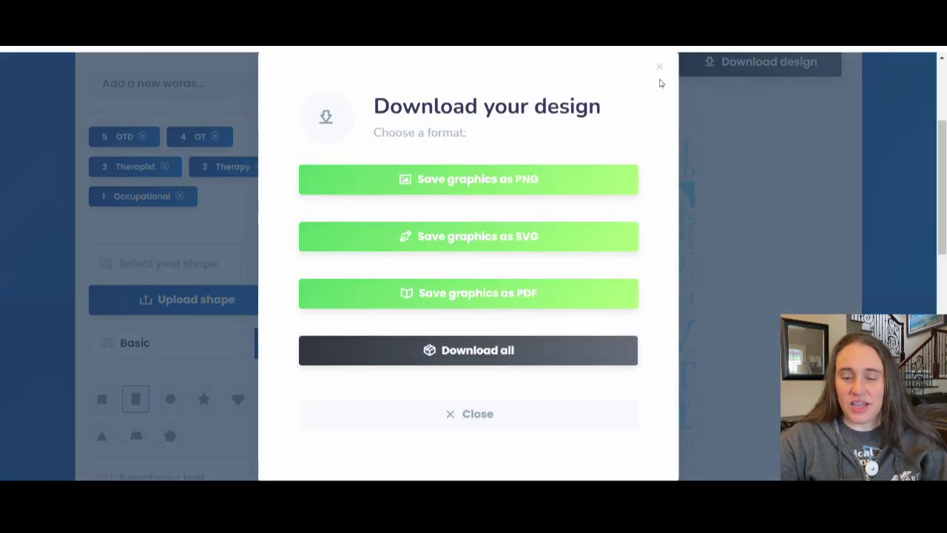
click(441, 185)
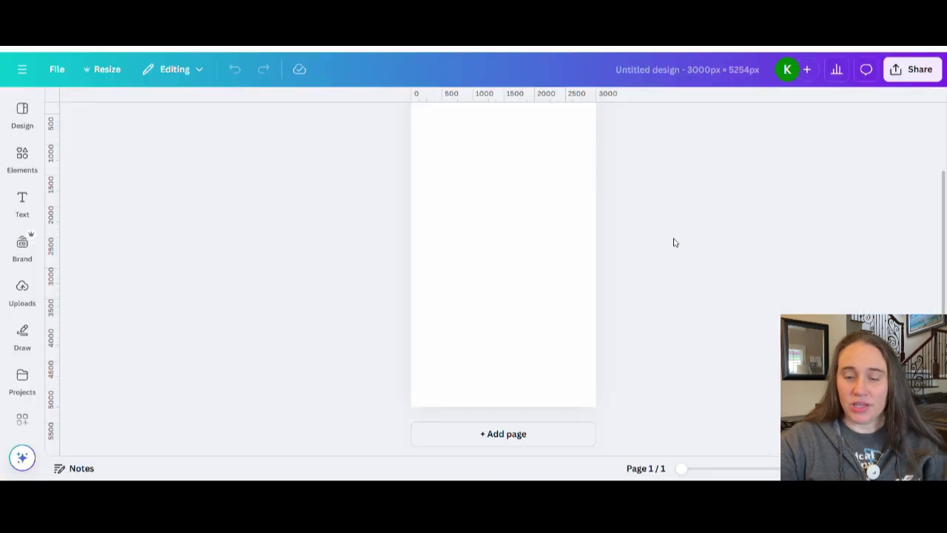
Fill the 3000 × 5254 px page with a black background
scroll(679, 251, up, 2)
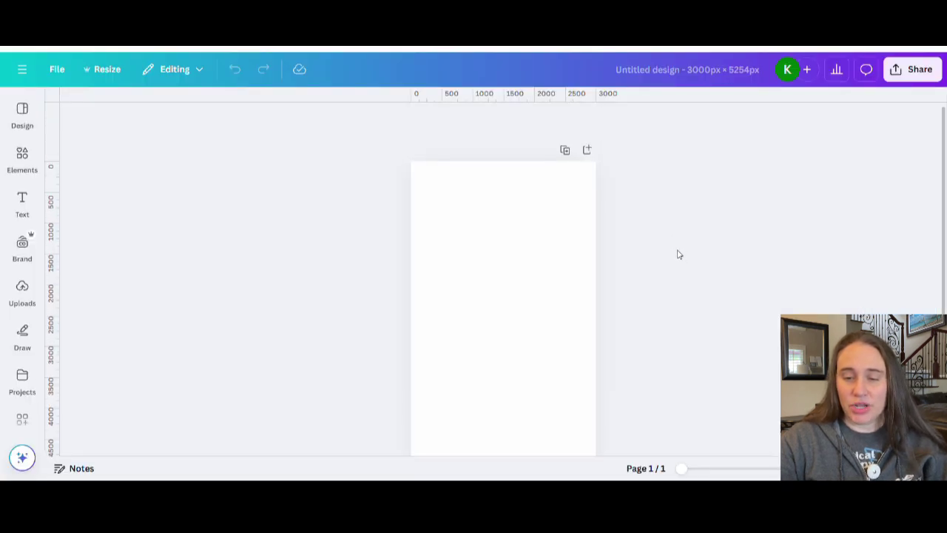
scroll(678, 249, down, 2)
click(549, 229)
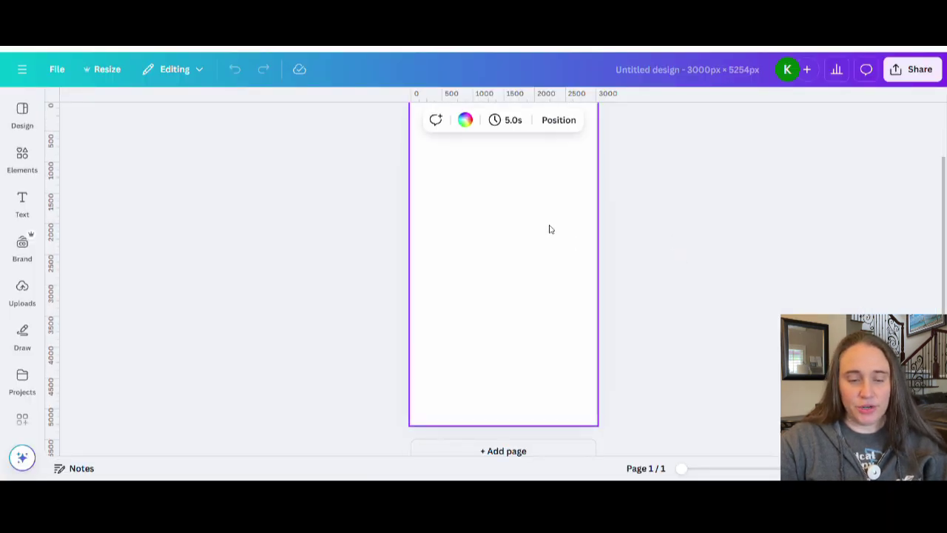
click(464, 120)
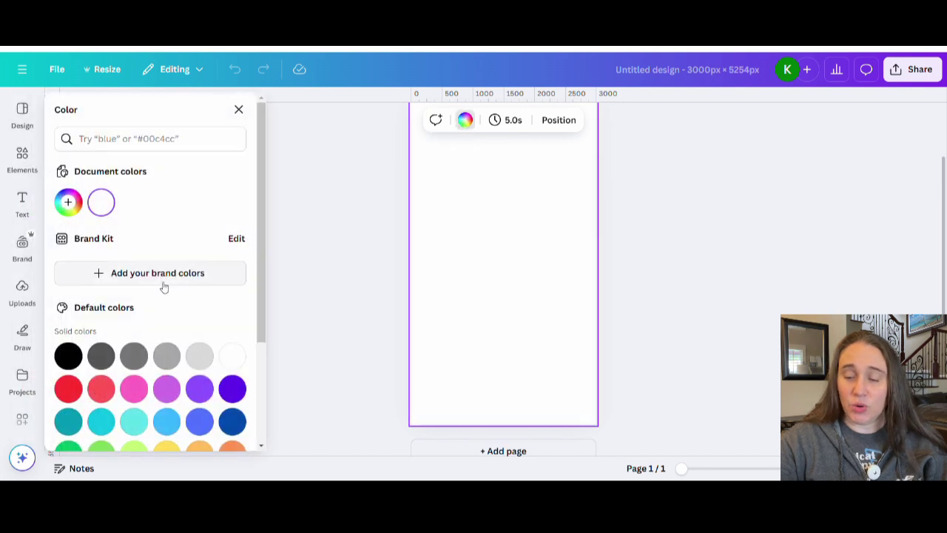
click(67, 356)
click(674, 278)
Add the uploaded word-cloud PNG to the page from Uploads
click(666, 280)
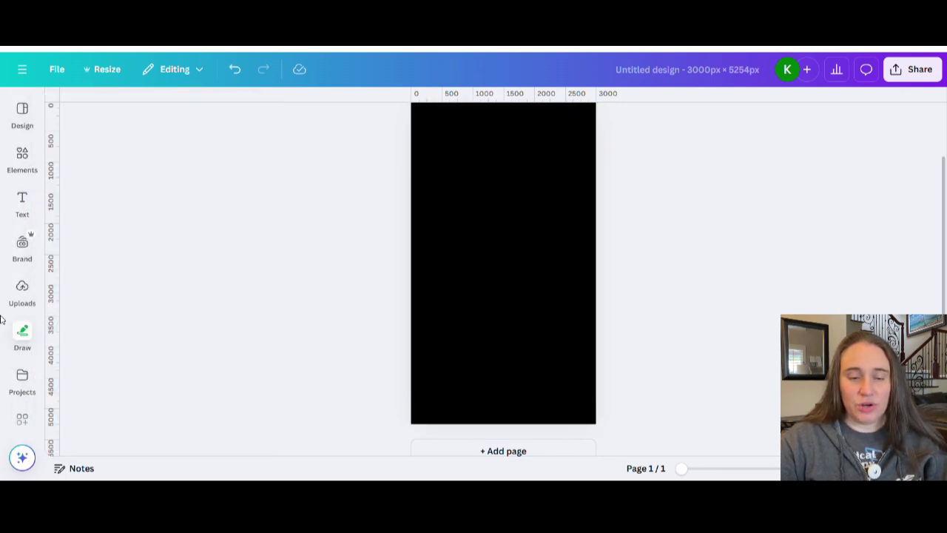
click(22, 293)
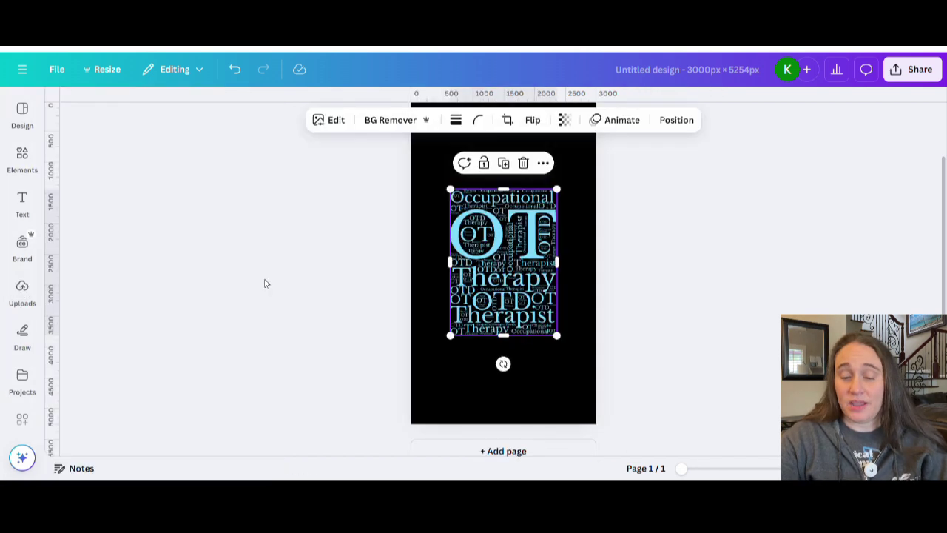
click(265, 282)
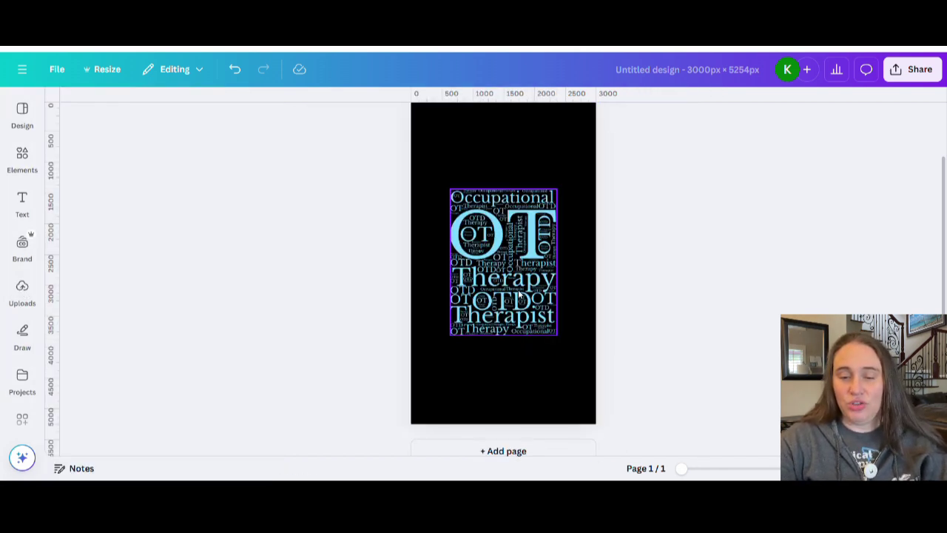
Resize the word cloud to about 1500 × 2058 px and place it in the top-left corner
drag(514, 299, 474, 248)
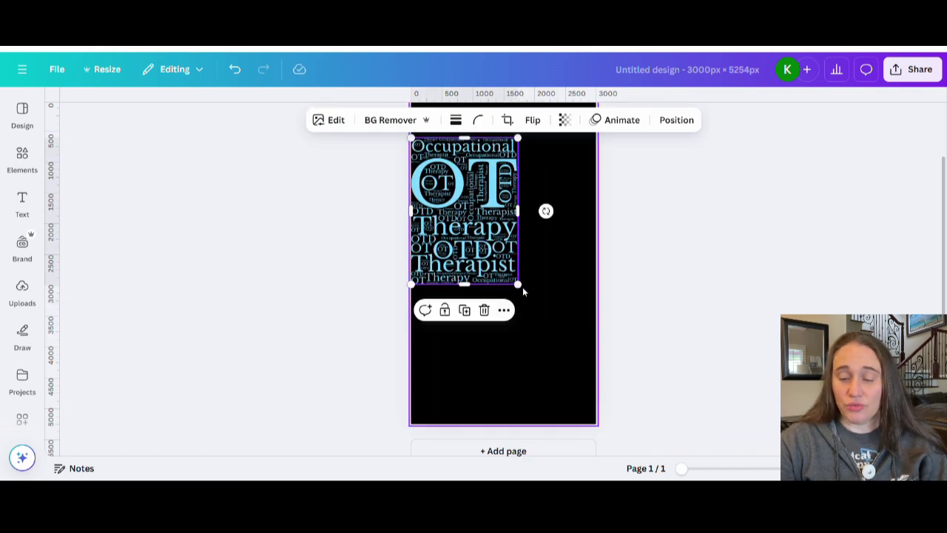
drag(518, 287, 615, 435)
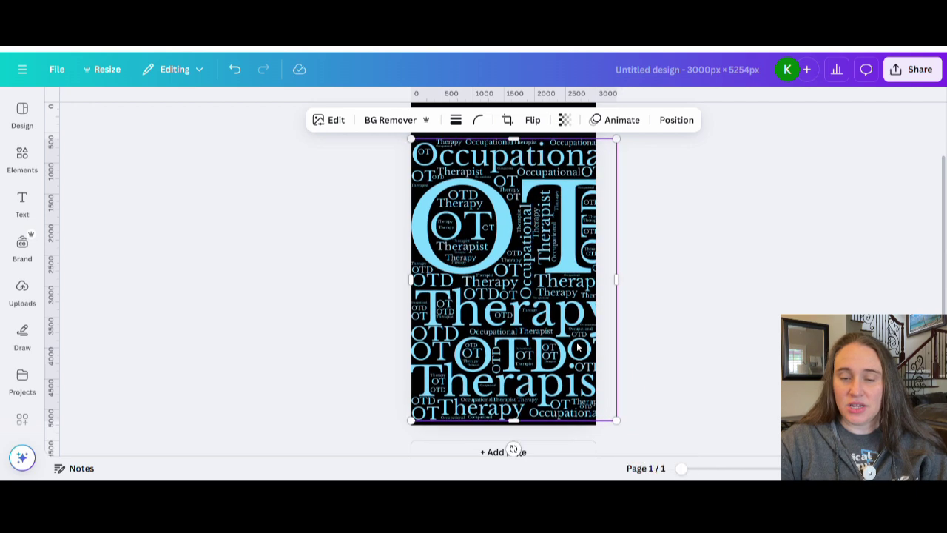
scroll(424, 253, up, 1)
drag(411, 199, 379, 185)
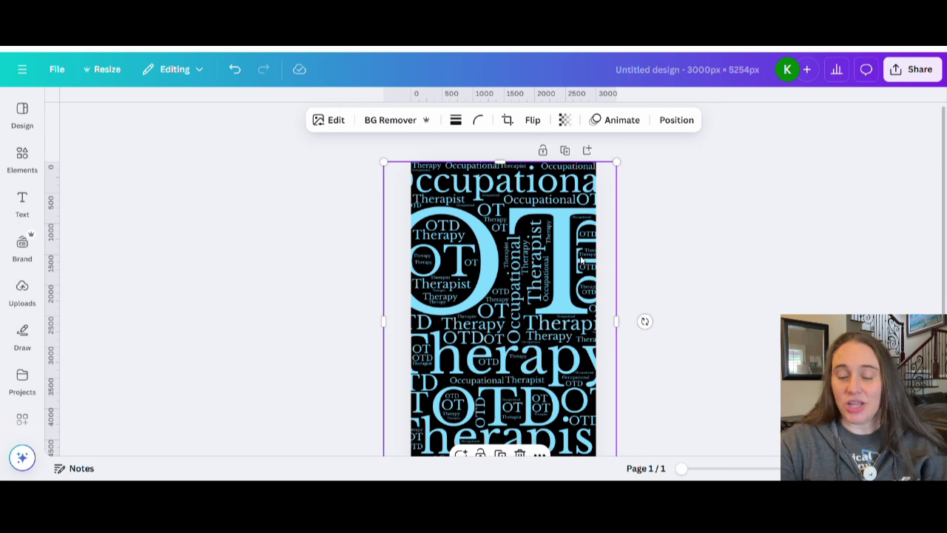
scroll(598, 318, down, 1)
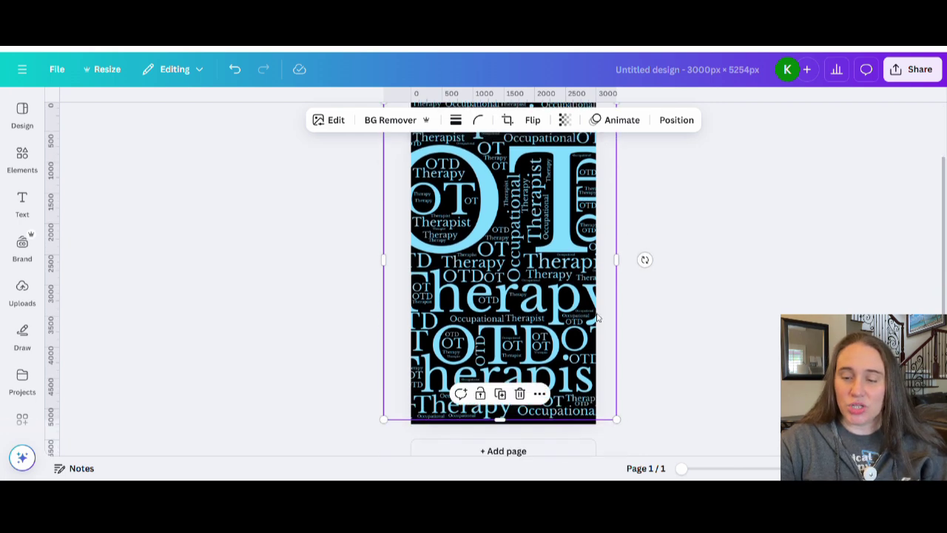
scroll(598, 318, up, 1)
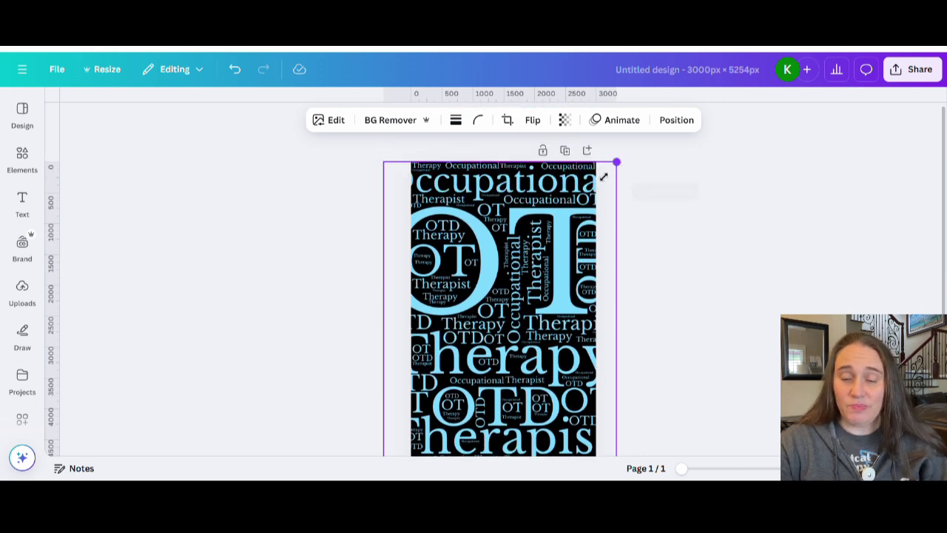
drag(604, 177, 490, 332)
drag(460, 403, 481, 241)
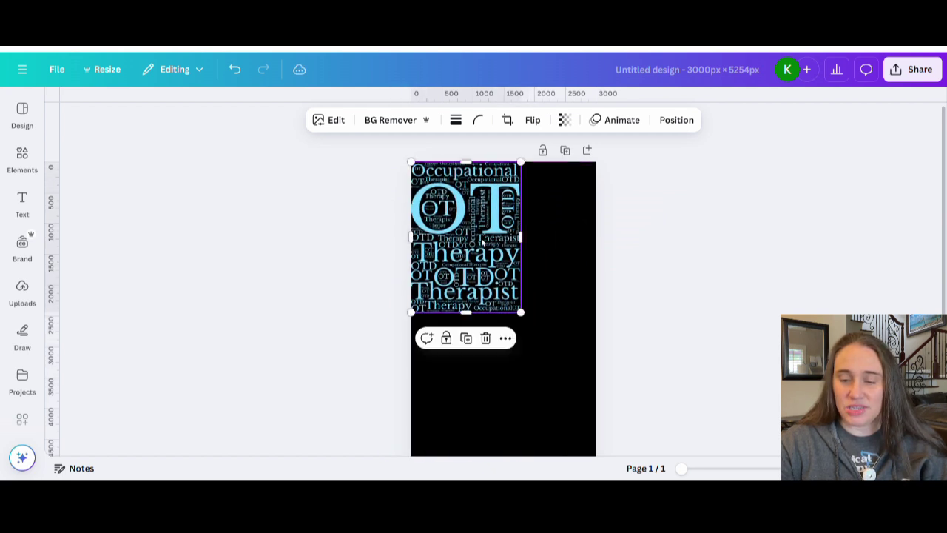
drag(523, 317, 508, 297)
Duplicate the word cloud and place the copy in the page's top-right half
click(551, 307)
click(469, 259)
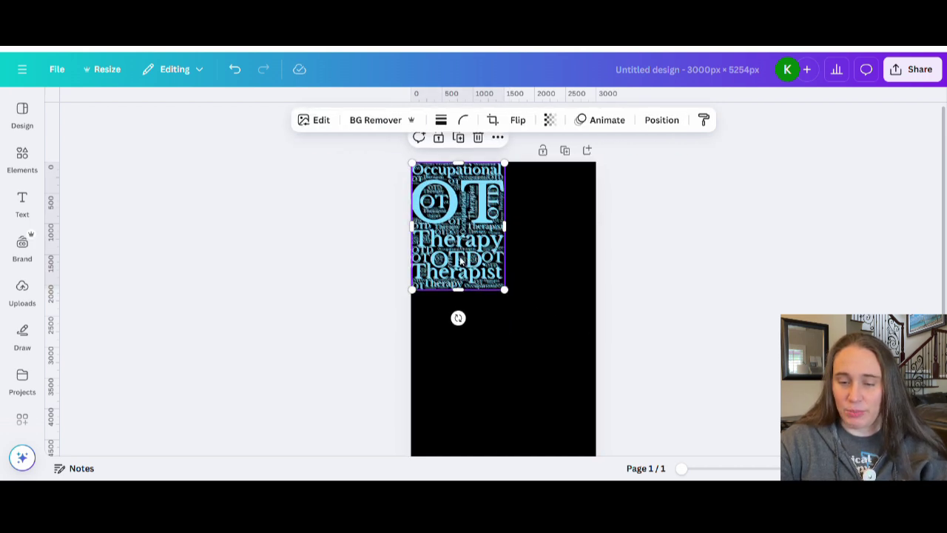
key(ctrl+d)
drag(460, 260, 558, 264)
click(556, 357)
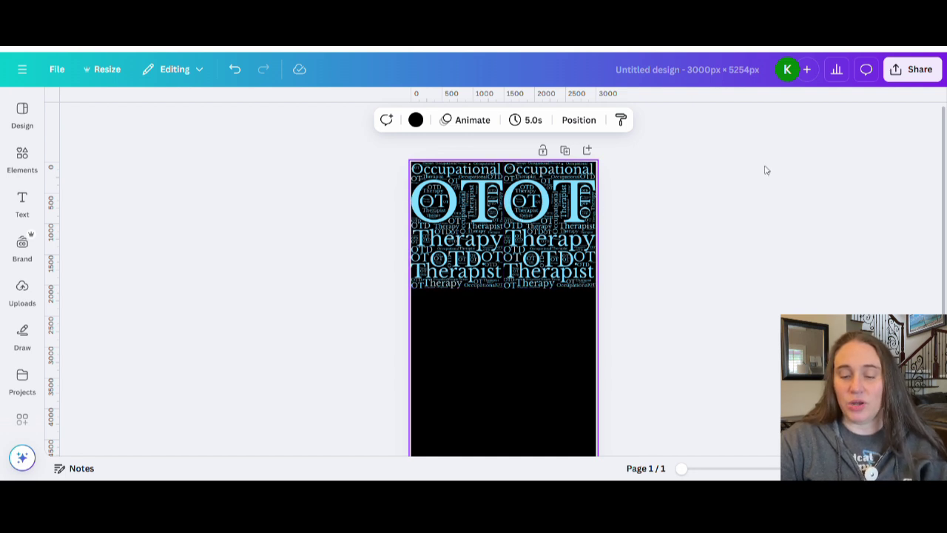
Add a second row of two word-cloud copies below the top pair
scroll(787, 200, down, 2)
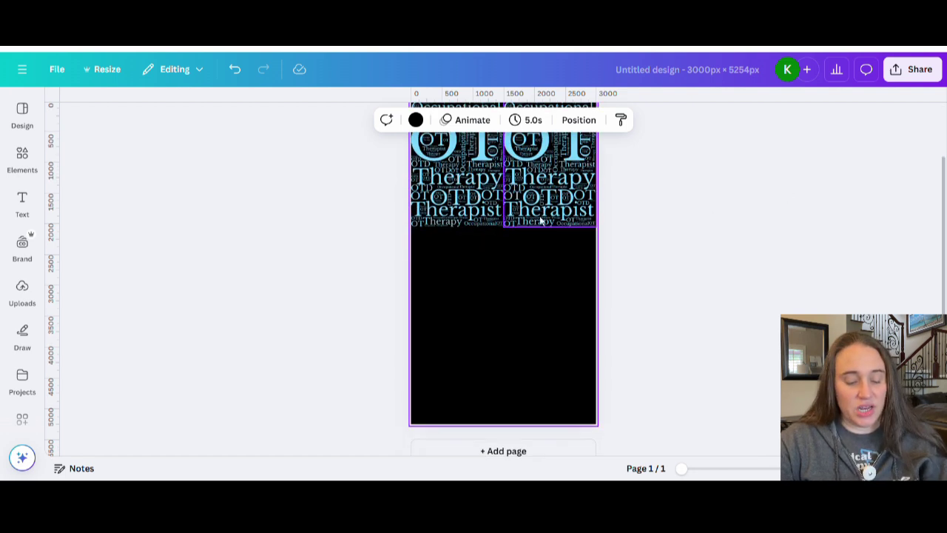
click(471, 203)
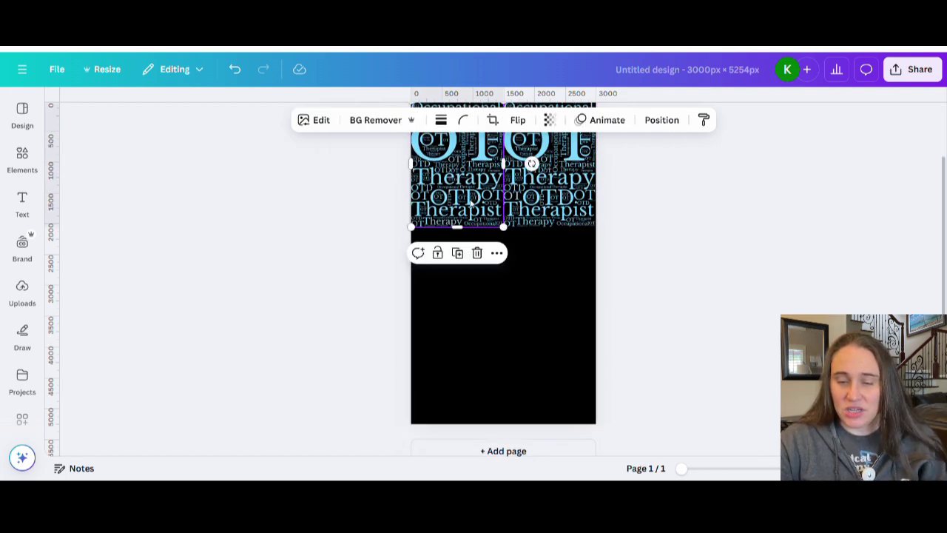
drag(472, 201, 476, 329)
click(540, 323)
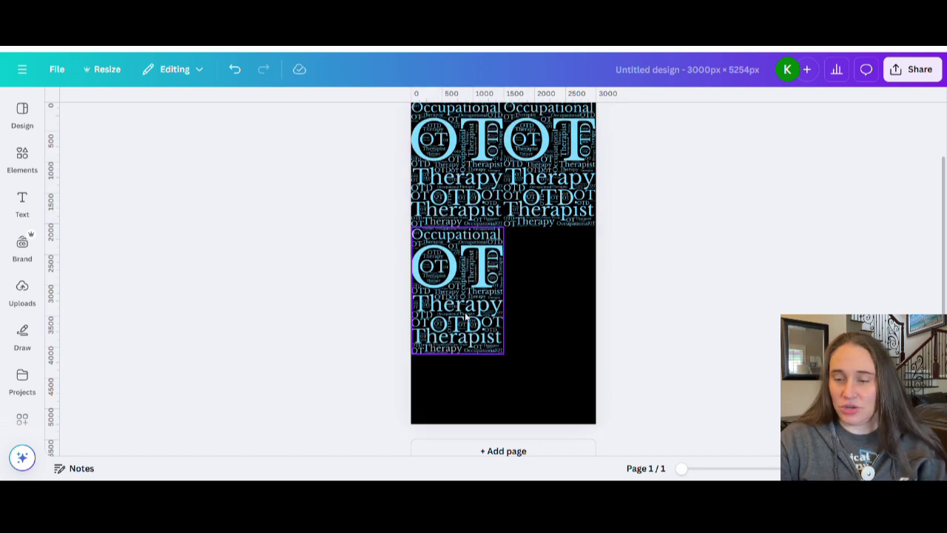
click(467, 320)
key(ctrl+f)
click(649, 309)
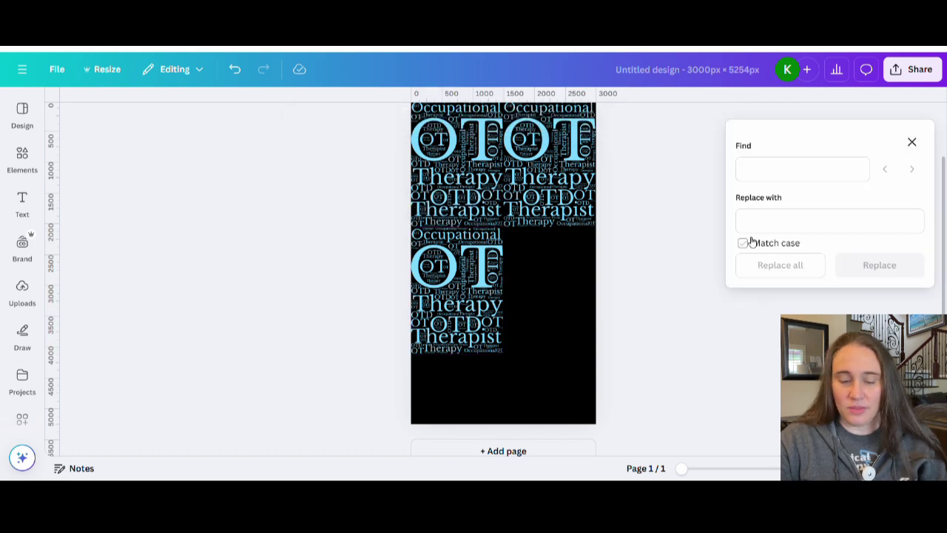
click(450, 282)
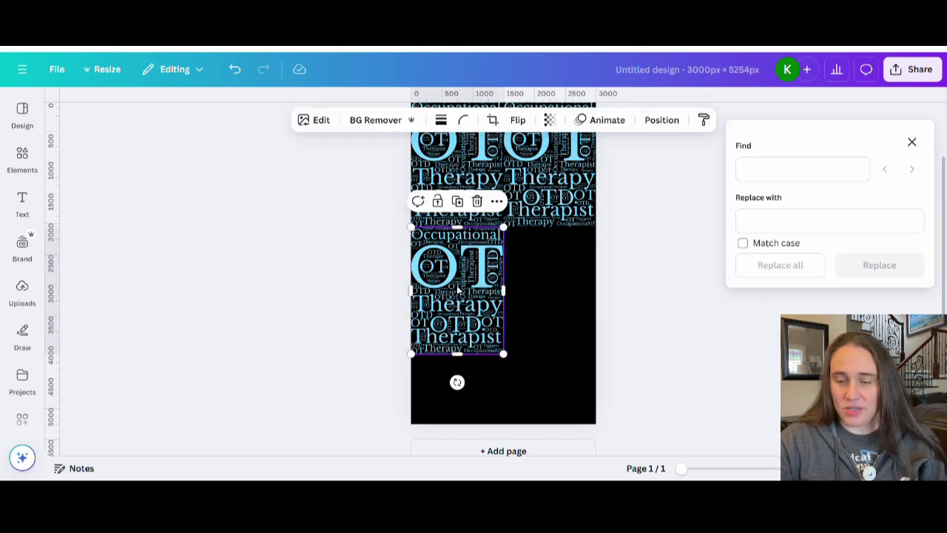
drag(459, 290, 550, 290)
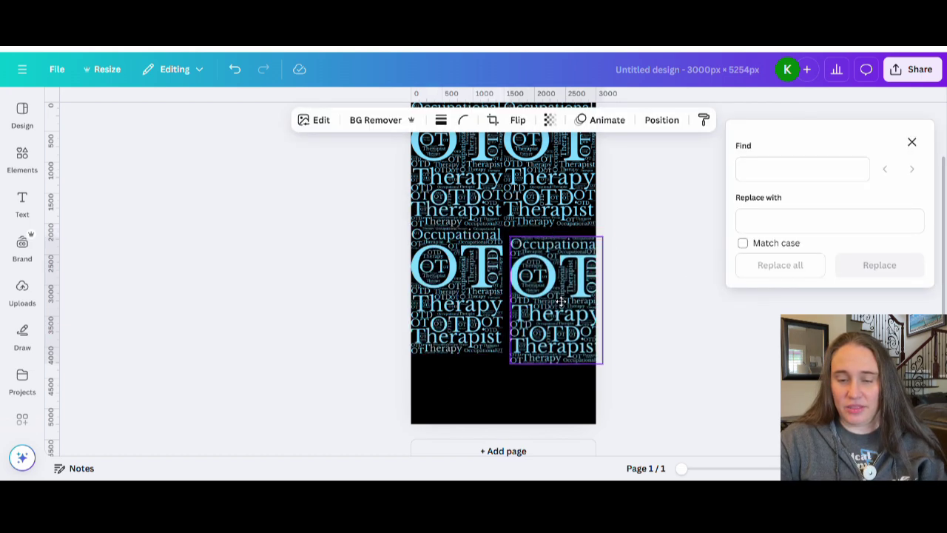
click(629, 308)
Fill the bottom row with two more word-cloud copies down to the page's lower edge
click(467, 324)
drag(452, 323, 450, 437)
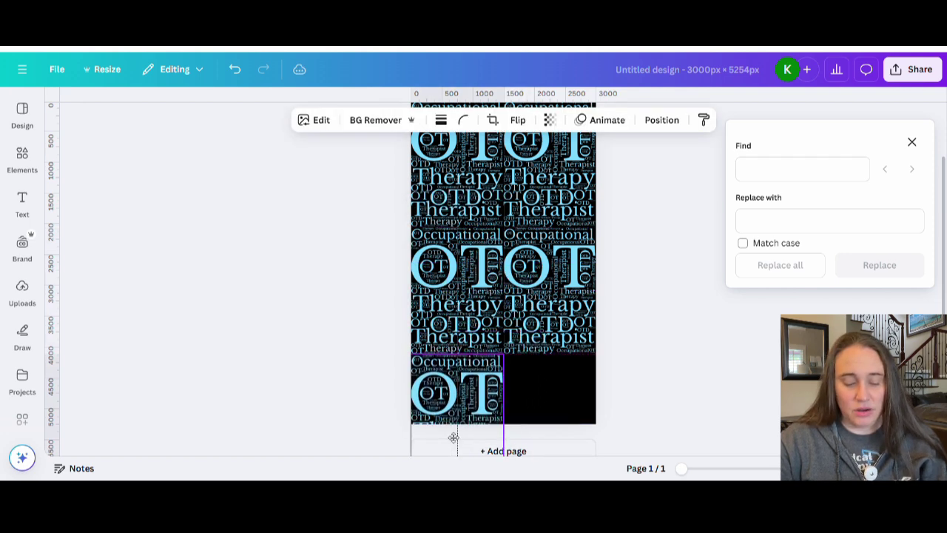
click(447, 400)
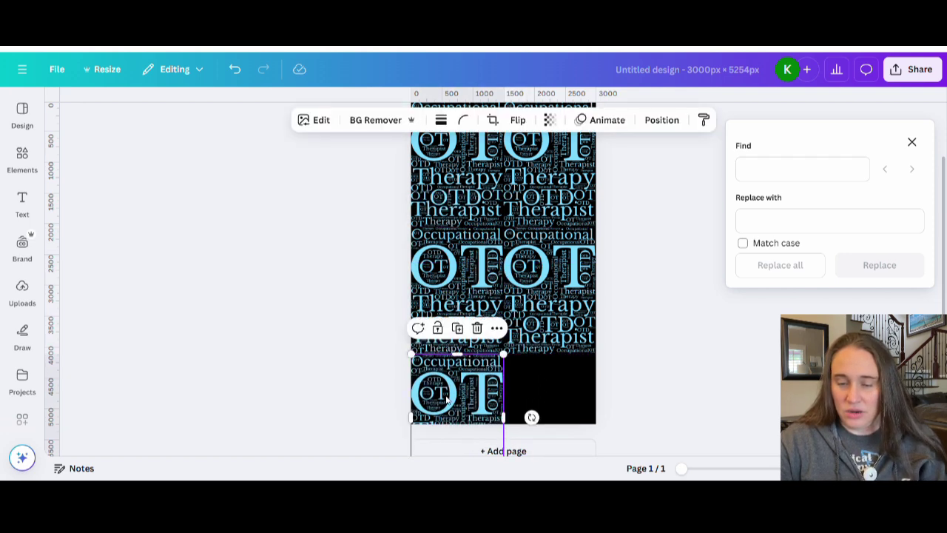
drag(446, 400, 543, 402)
click(663, 372)
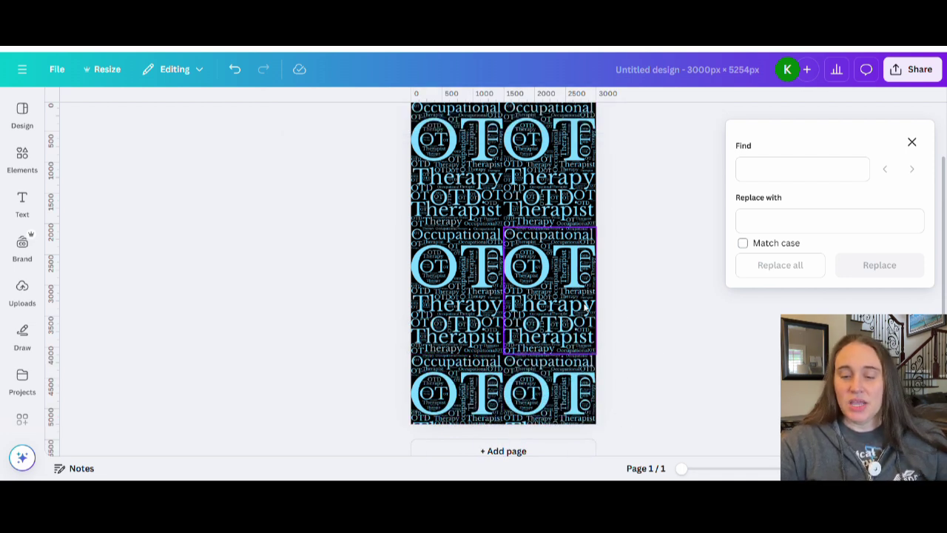
Select all six word-cloud tiles and nudge them down, leaving a thin black strip at the top
scroll(625, 347, up, 2)
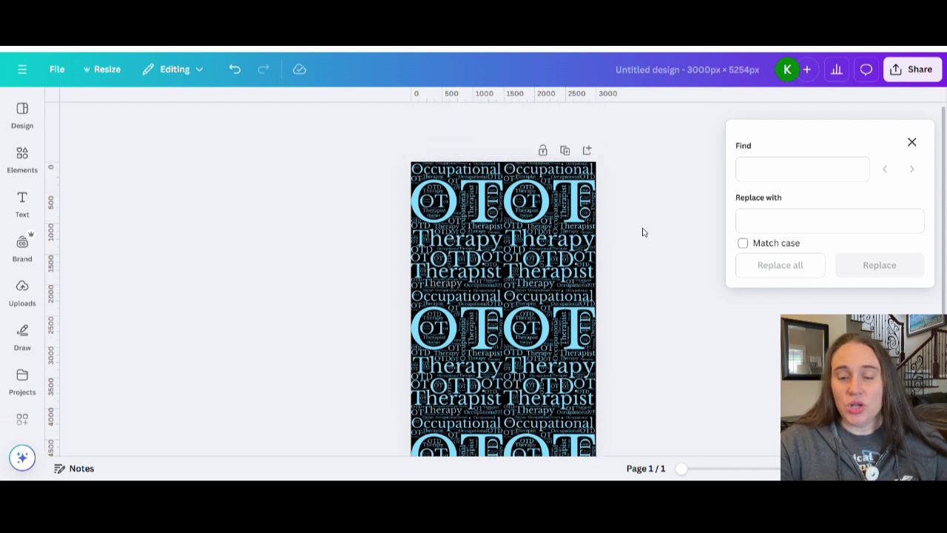
scroll(634, 224, down, 2)
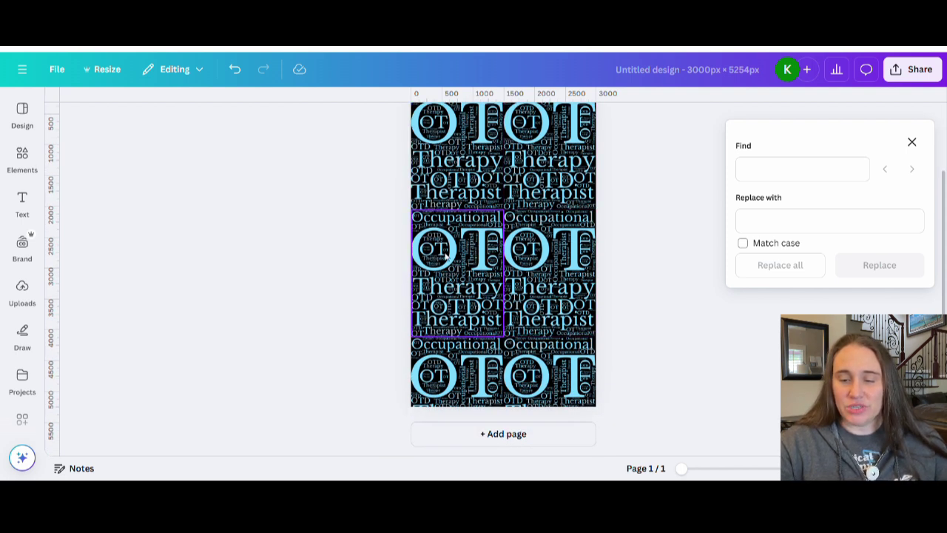
drag(484, 193, 464, 374)
scroll(484, 262, up, 2)
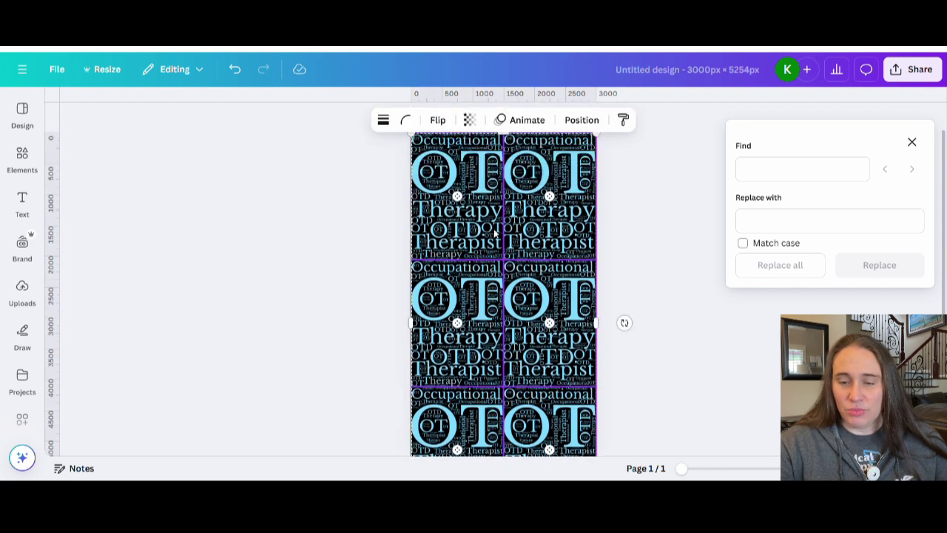
drag(513, 230, 517, 249)
click(415, 157)
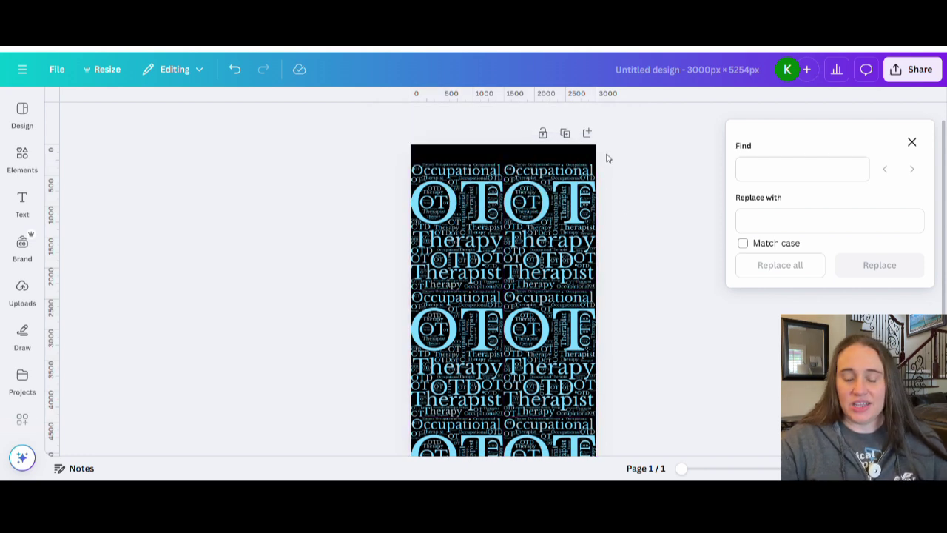
scroll(618, 185, down, 2)
scroll(621, 177, up, 2)
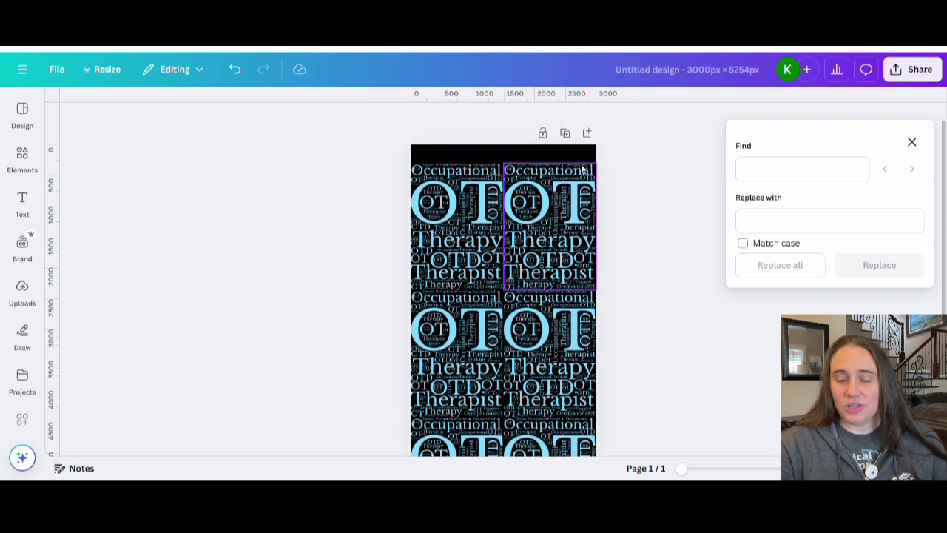
scroll(546, 248, down, 2)
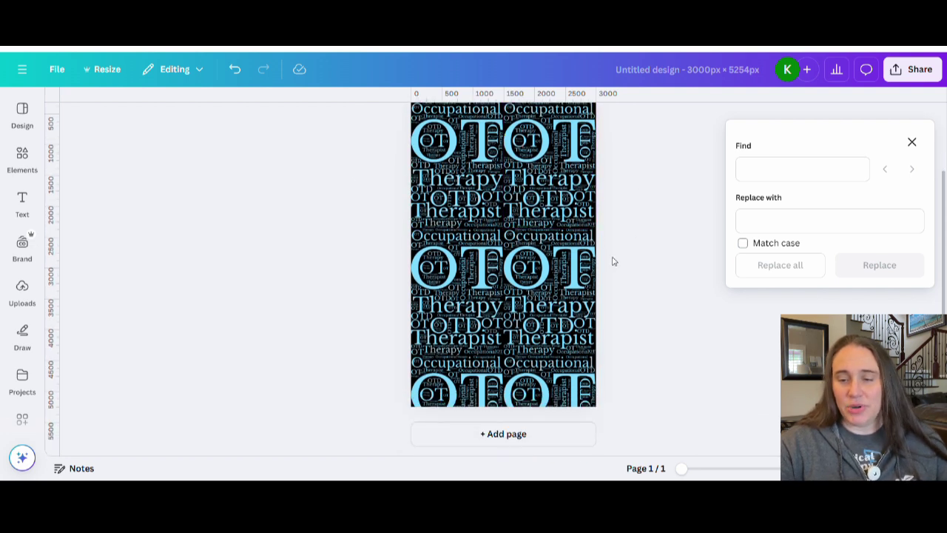
scroll(622, 237, up, 2)
Rename the design to 'OT sock'
click(671, 72)
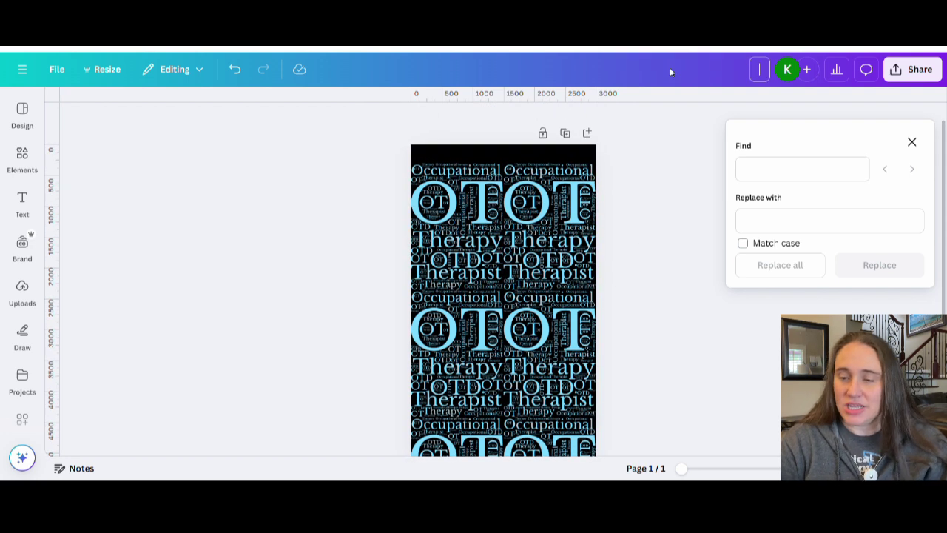
text(OT)
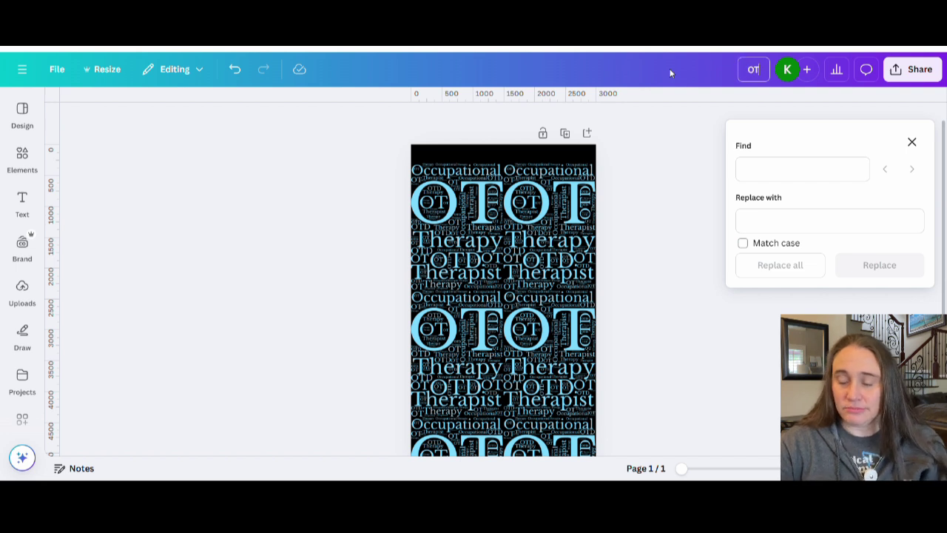
click(644, 210)
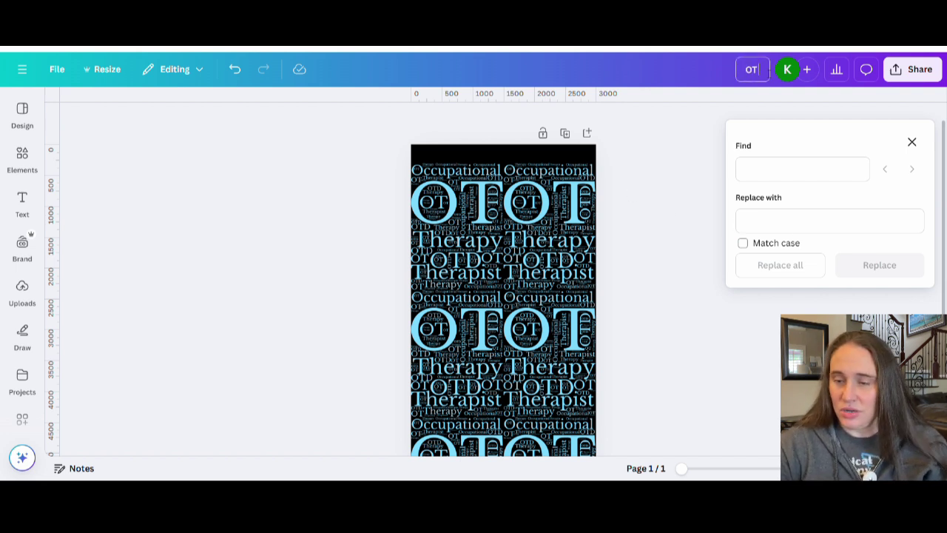
text(sock)
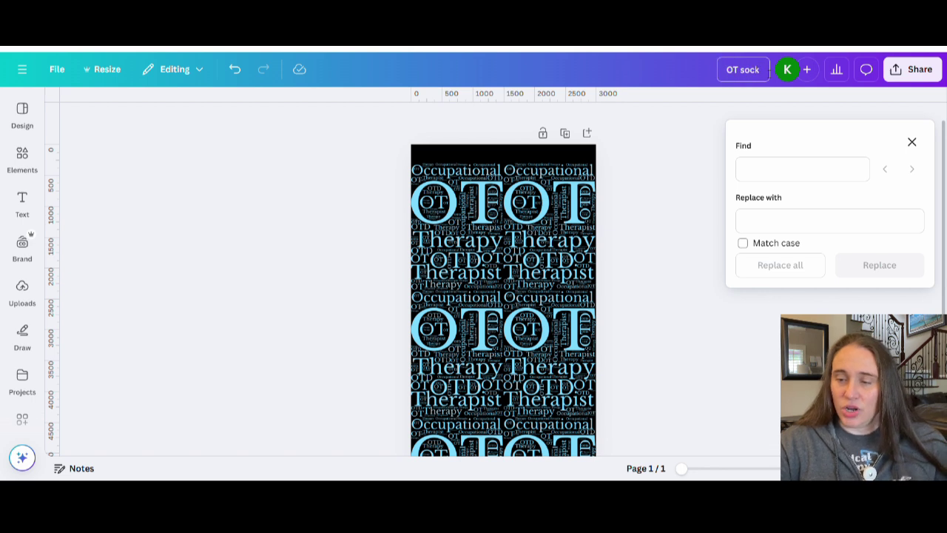
key(Return)
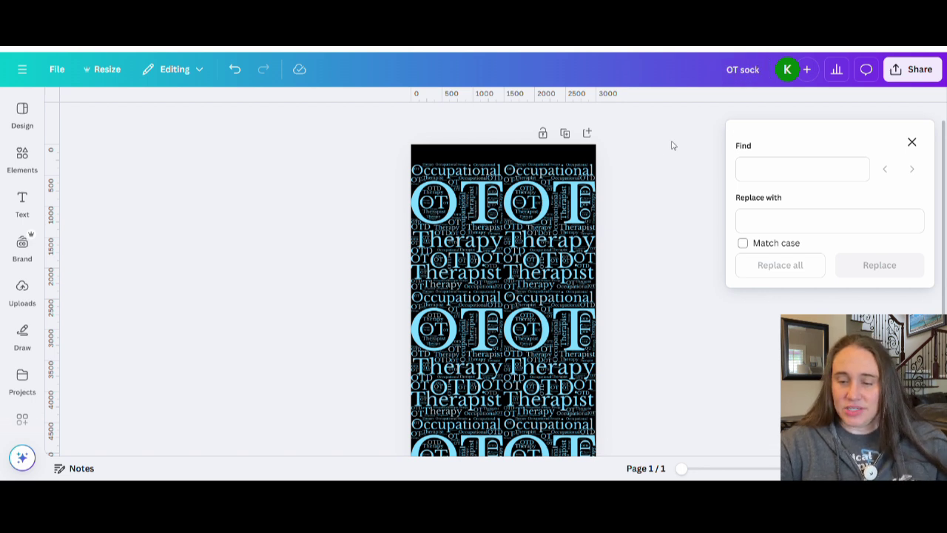
Download the design as a 3000 × 5254 px PNG
click(914, 70)
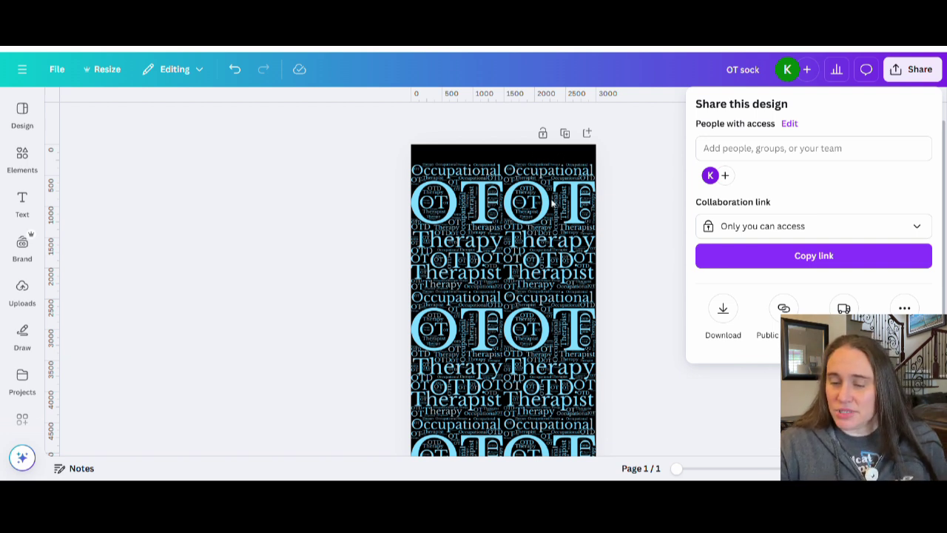
click(724, 309)
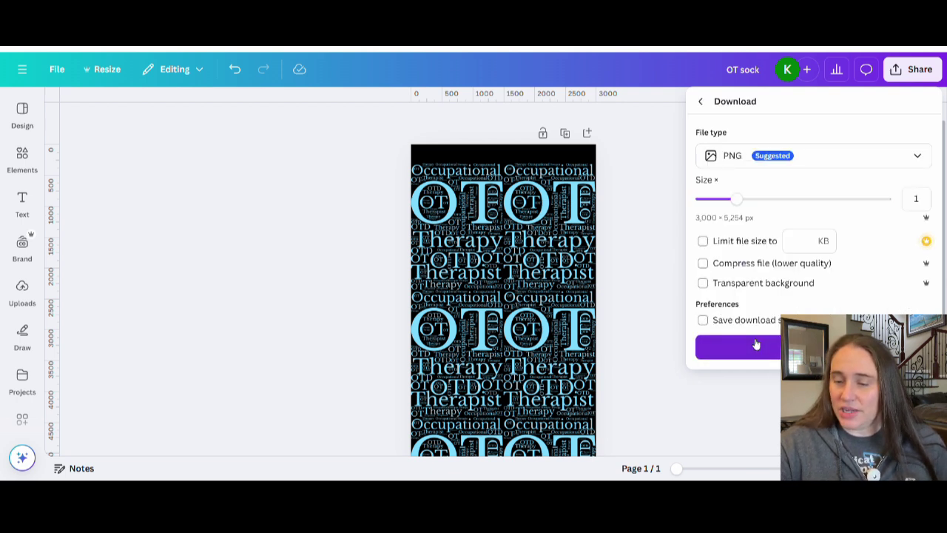
click(755, 342)
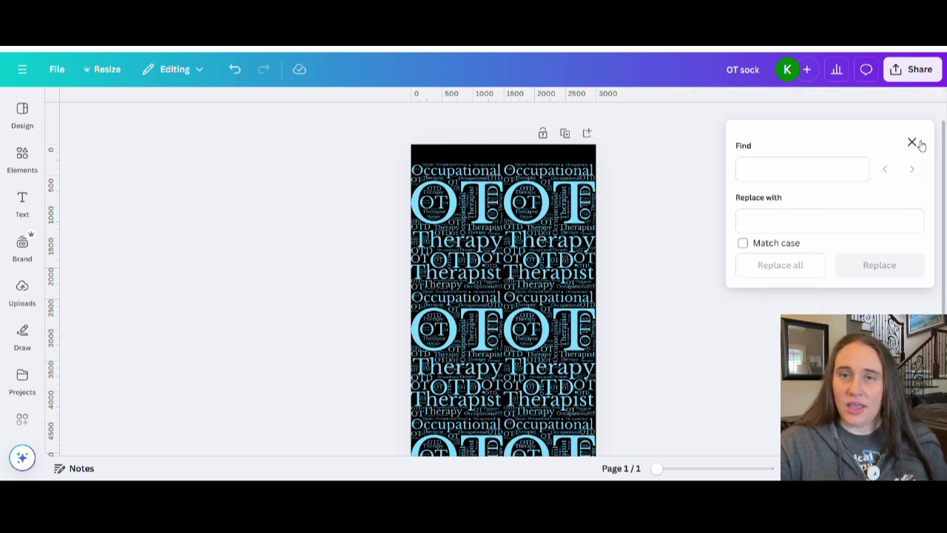
click(913, 143)
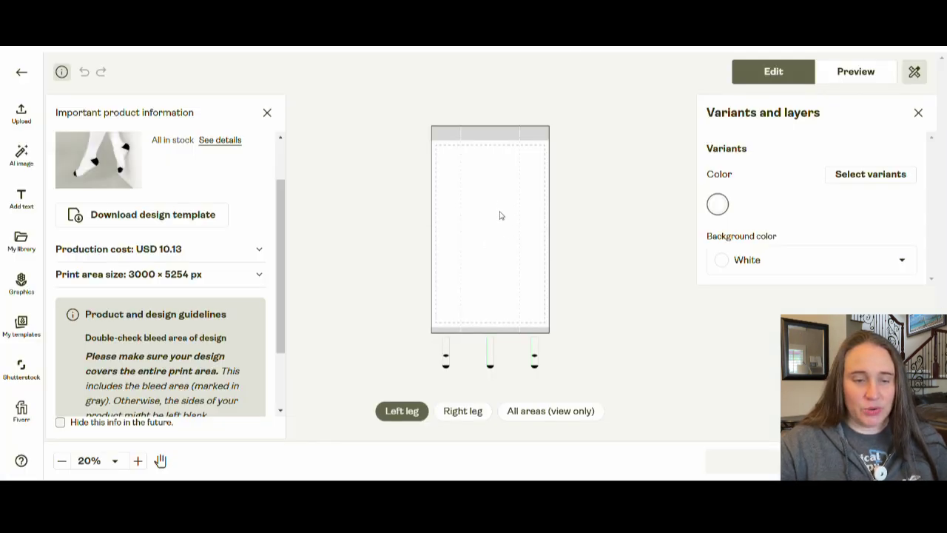
Upload the OT sock PNG, apply it to all print areas, and check the right leg
click(21, 115)
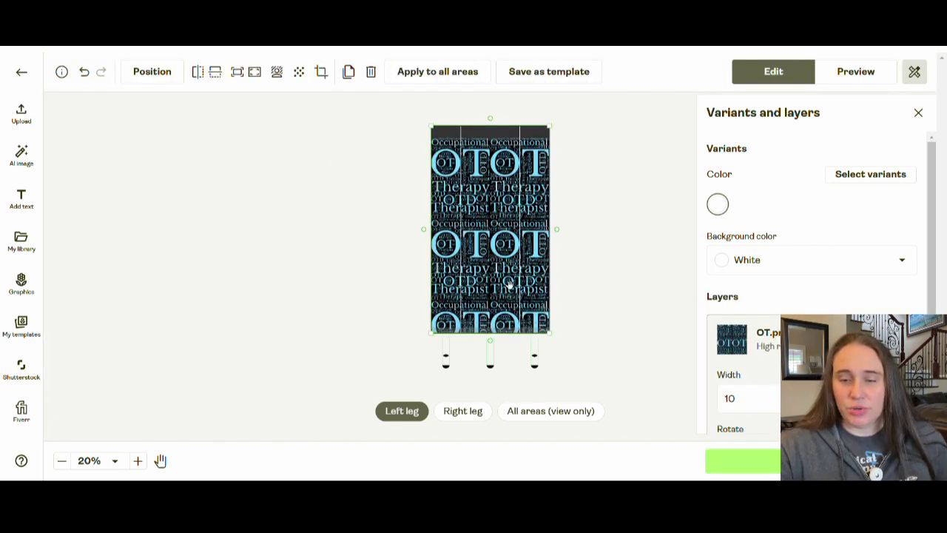
click(428, 75)
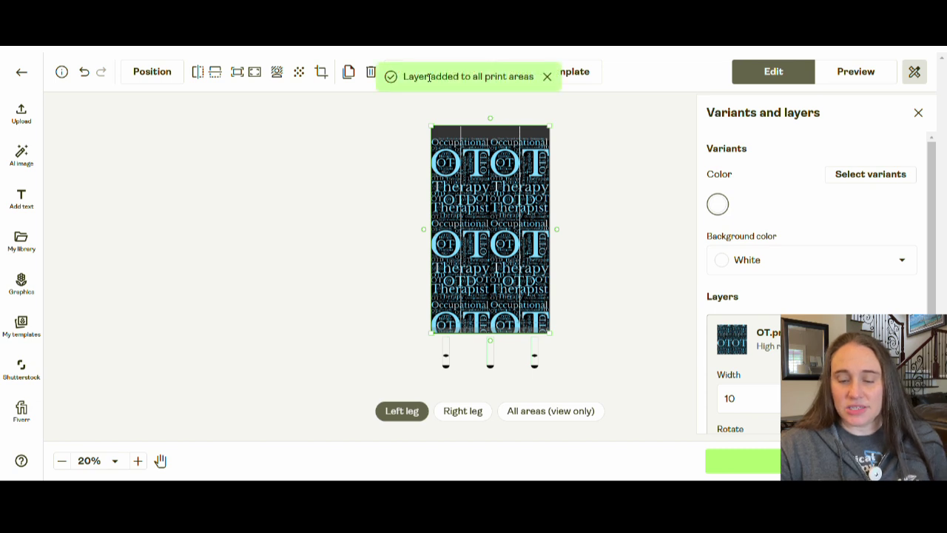
click(457, 419)
click(407, 416)
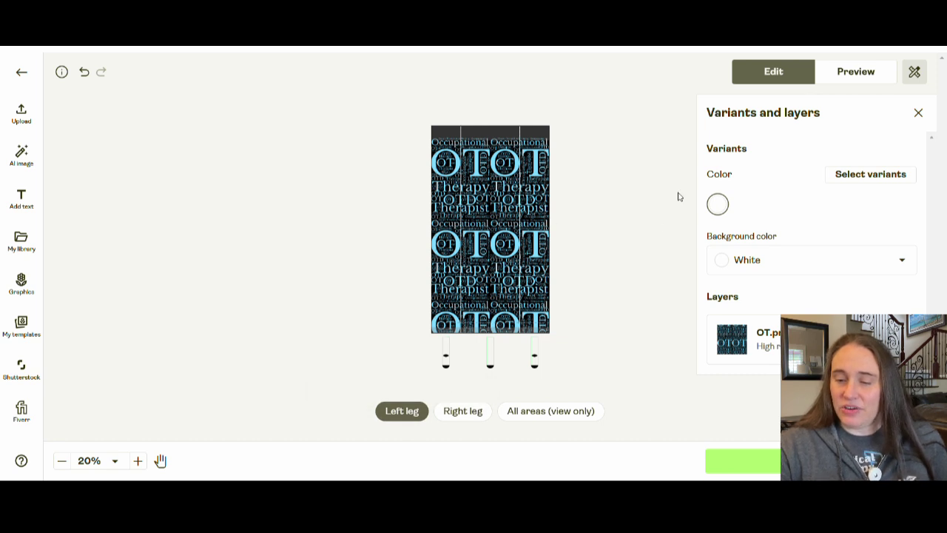
click(841, 175)
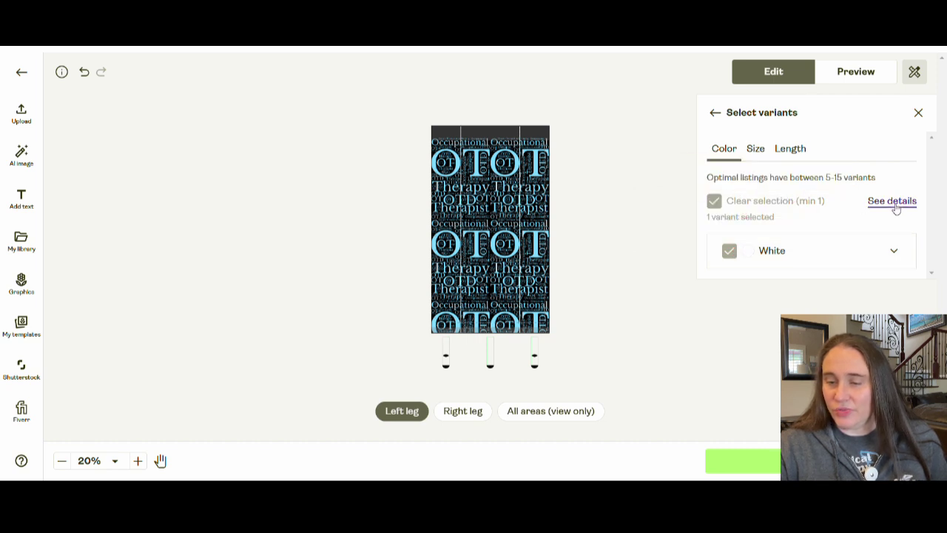
click(756, 156)
click(790, 150)
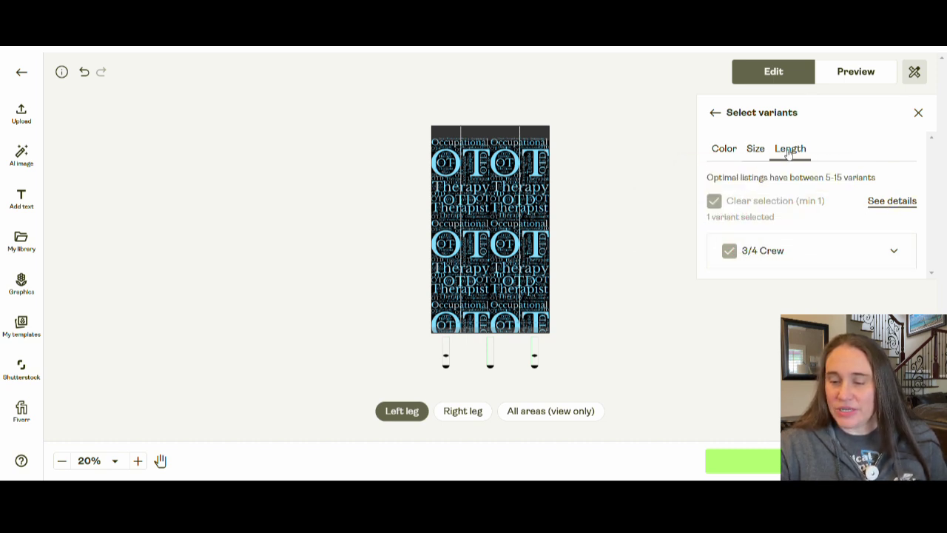
click(715, 113)
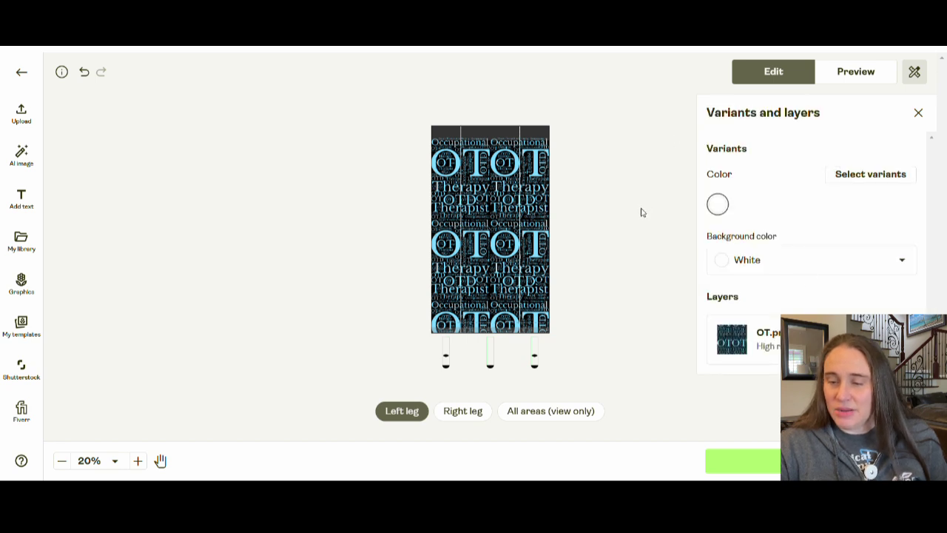
Set the sock's Background color to Black in Variants and layers
click(902, 271)
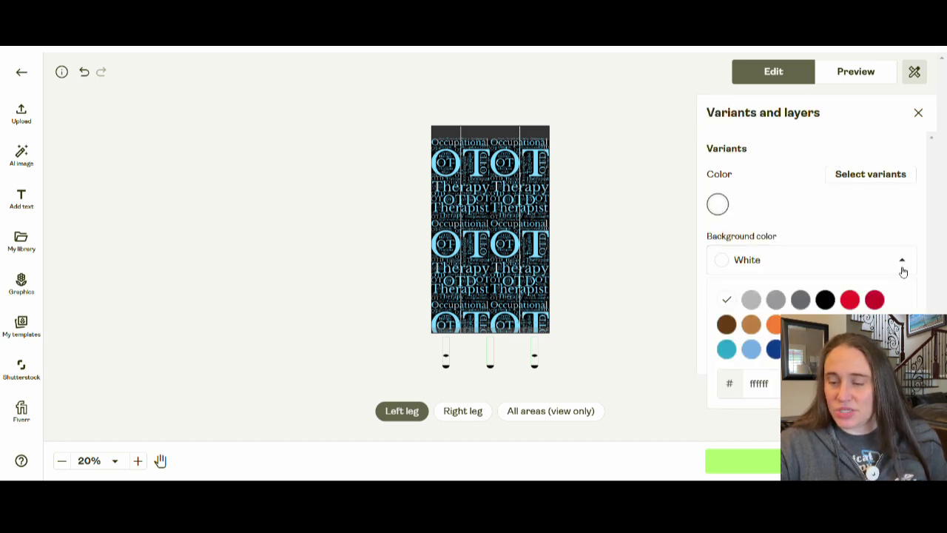
click(825, 300)
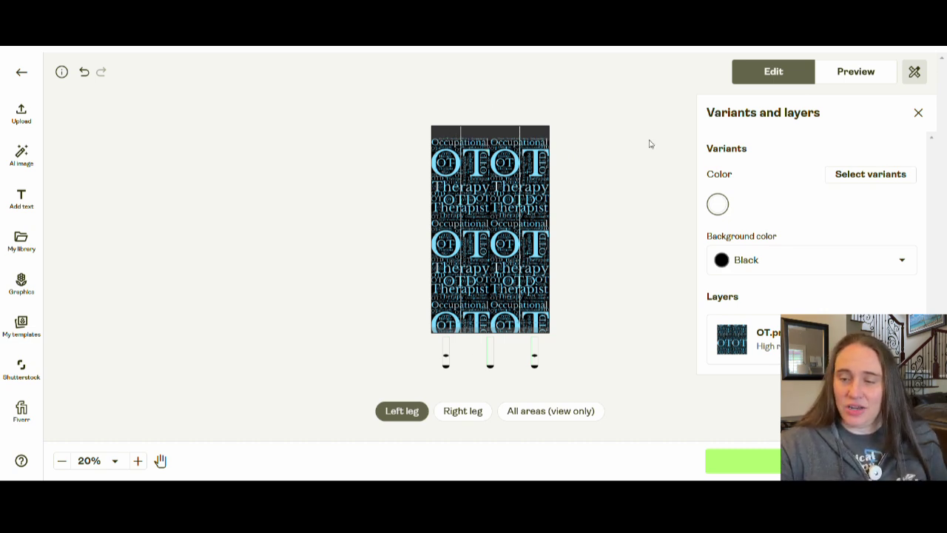
Preview the sock on product mockups and view the left-side mockup
click(838, 78)
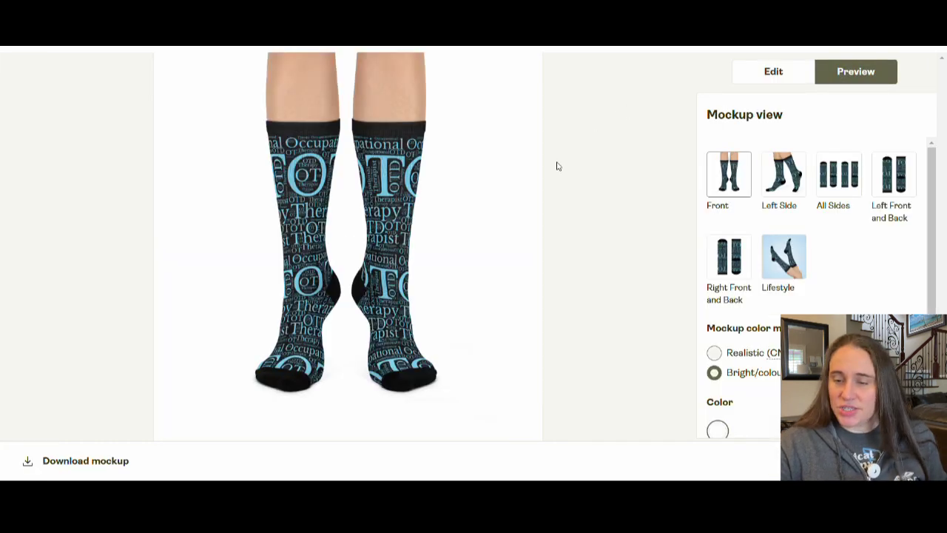
click(789, 181)
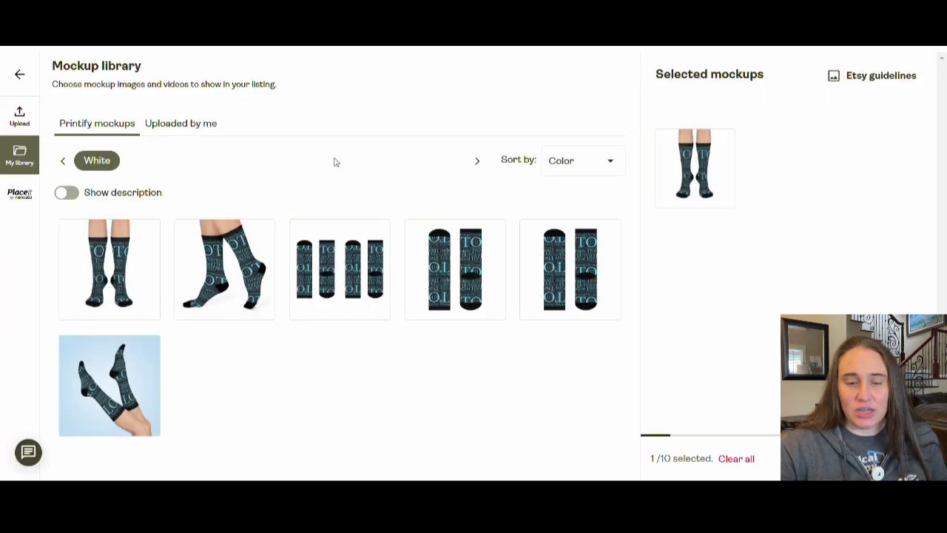
Add the walking, flat four-sock, flat two-sock and legs-in-the-air mockups to the listing
mouse_move(692, 144)
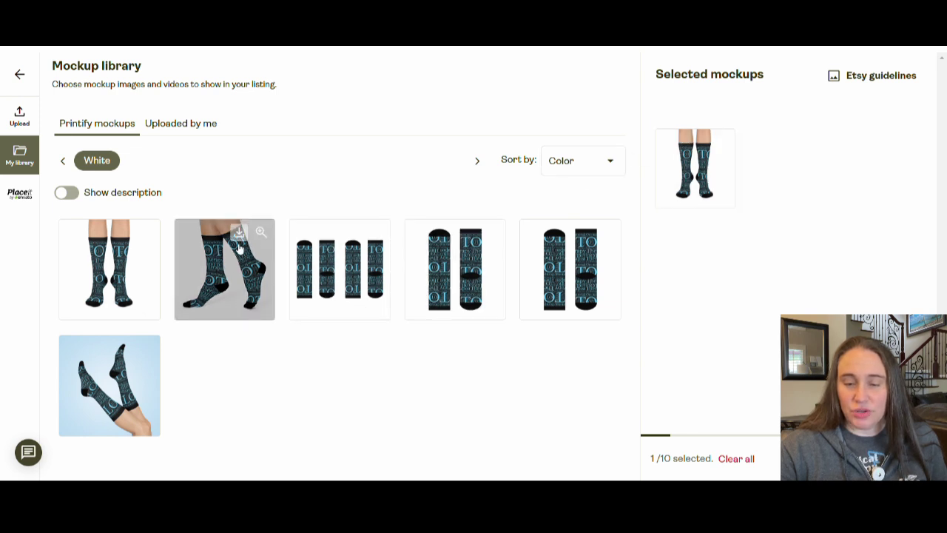
click(224, 287)
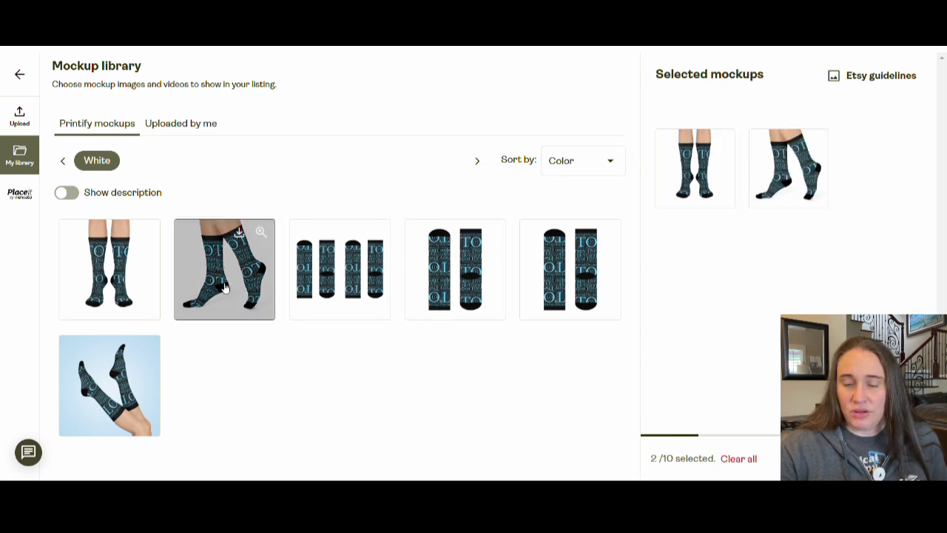
click(368, 303)
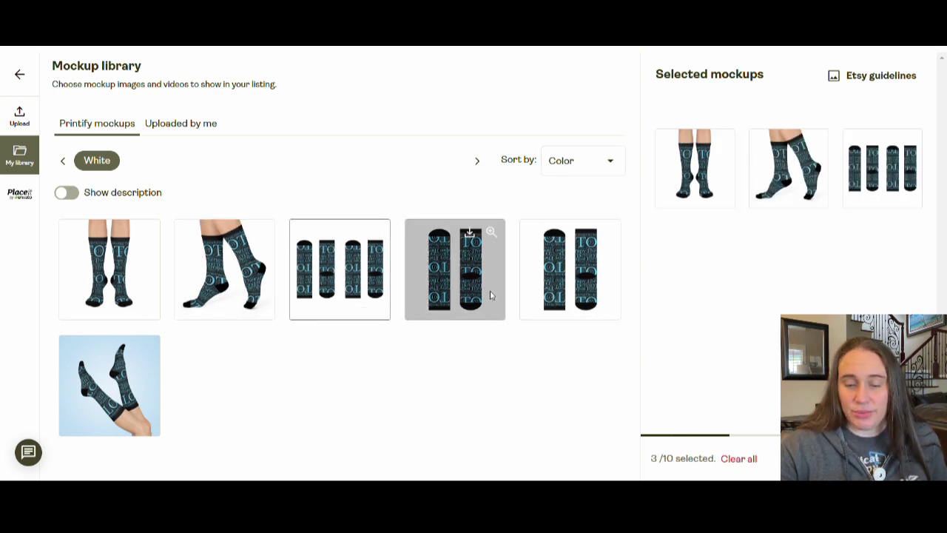
click(461, 291)
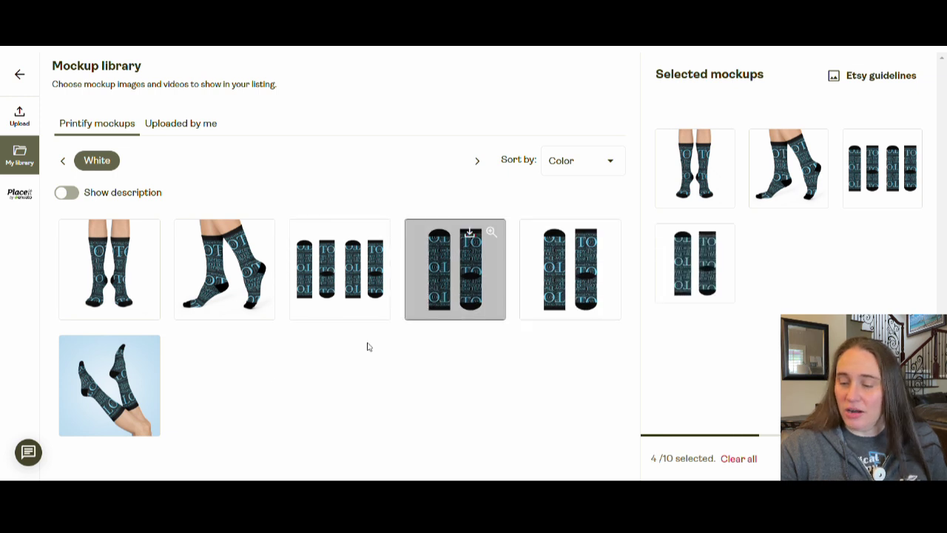
click(138, 390)
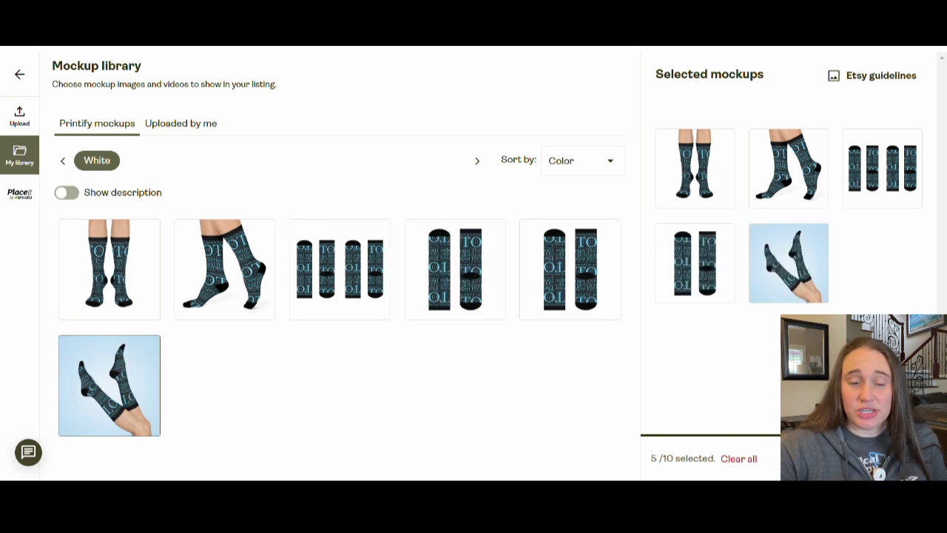
click(888, 458)
Make the walking-socks photo the main listing image
scroll(499, 245, down, 2)
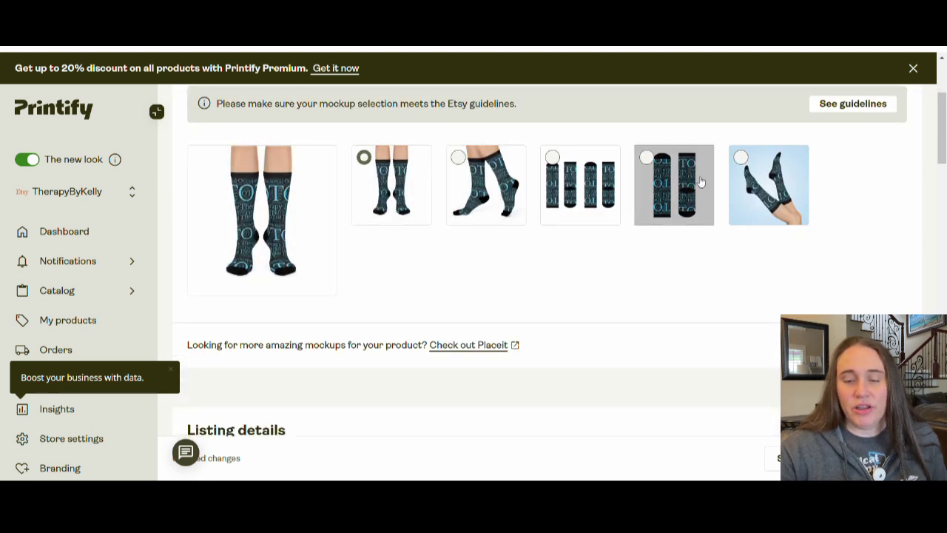
click(477, 199)
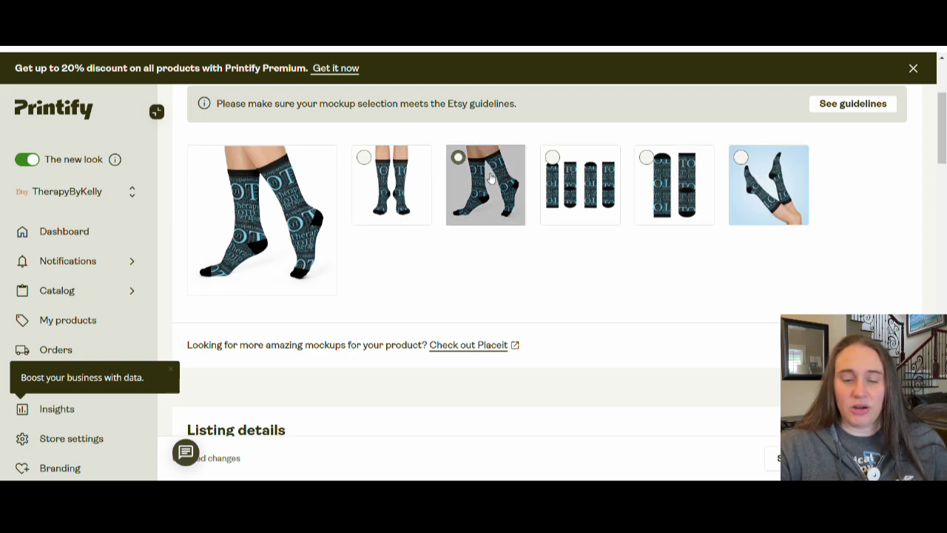
scroll(481, 151, down, 6)
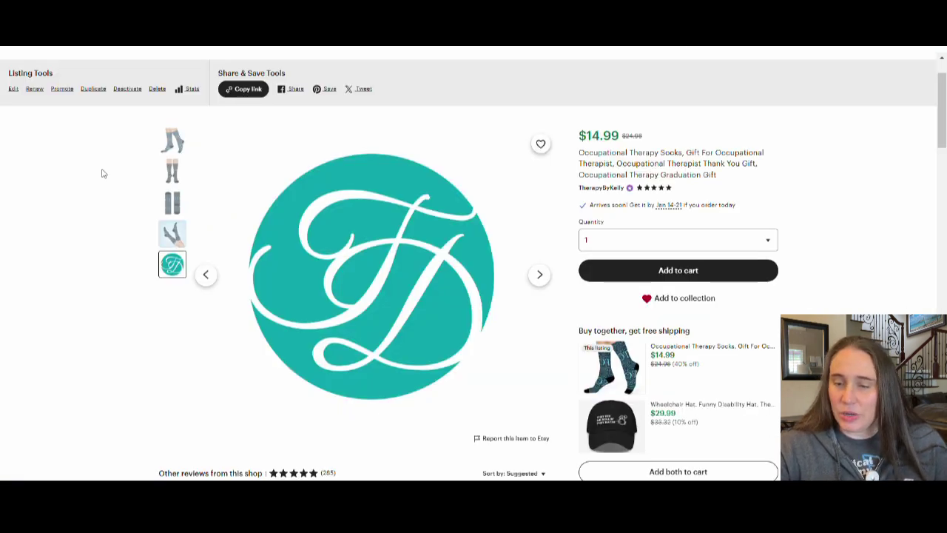
Switch the Etsy listing's main image to the walking-socks photo
click(163, 145)
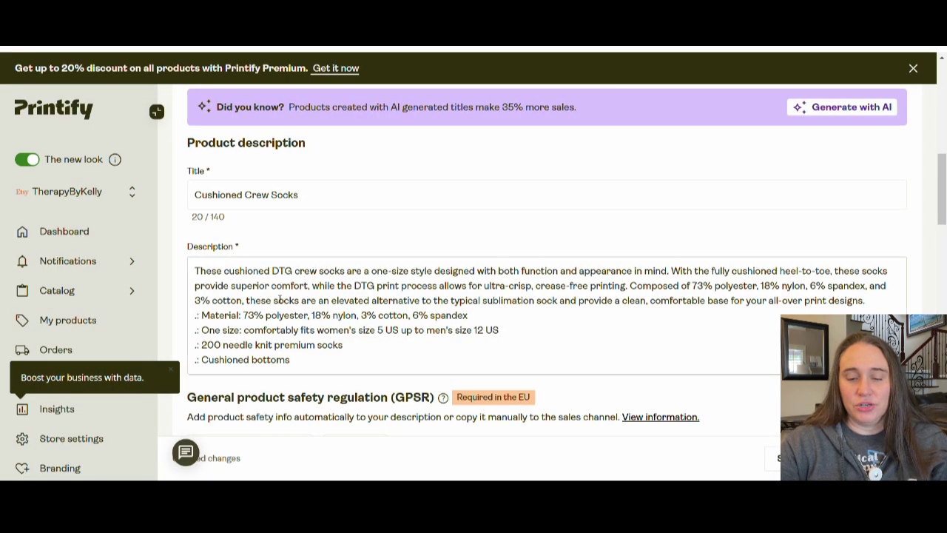
Append the GPSR safety info to the description, then scroll down to Pricing
scroll(281, 201, down, 5)
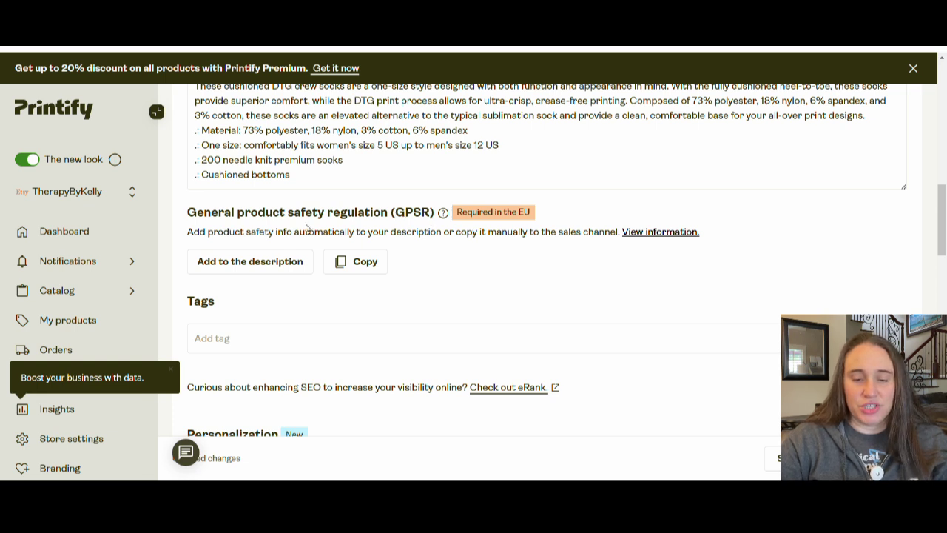
click(216, 262)
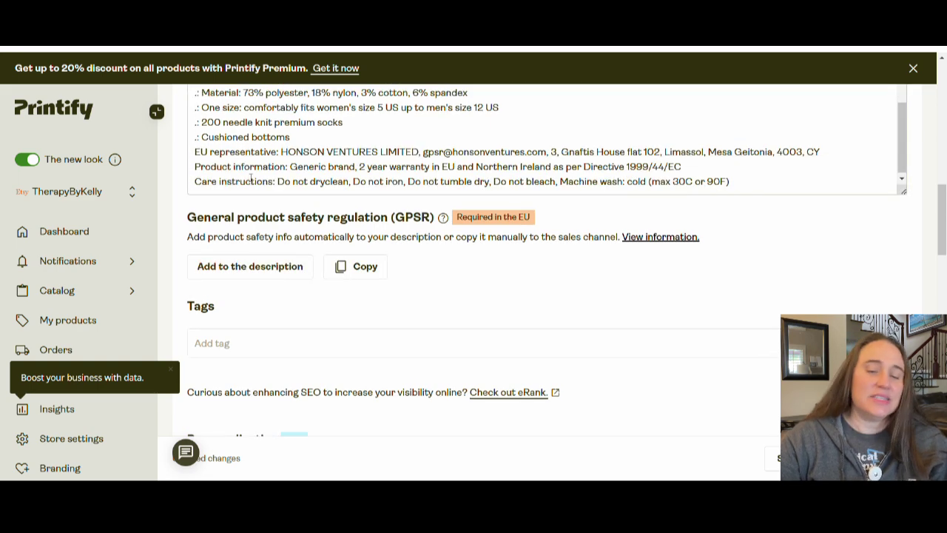
scroll(252, 178, down, 2)
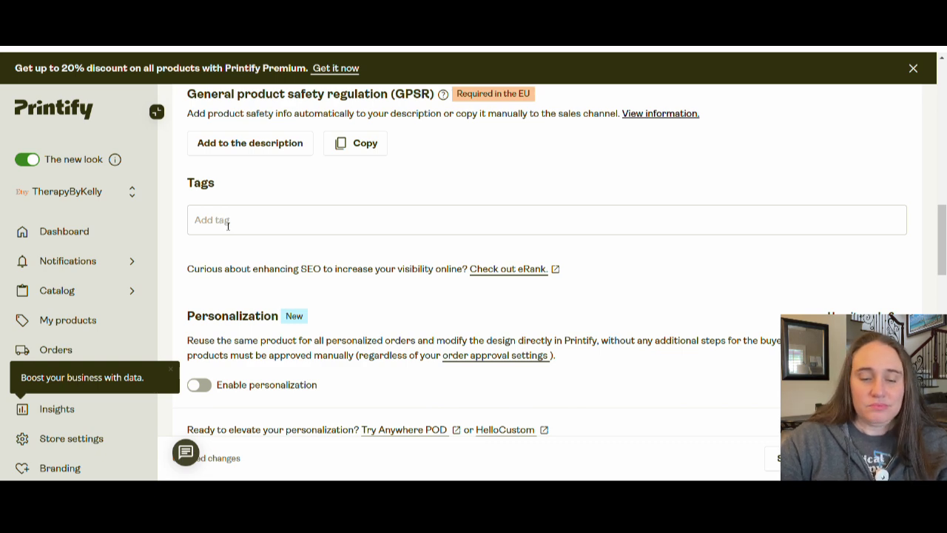
scroll(277, 214, down, 2)
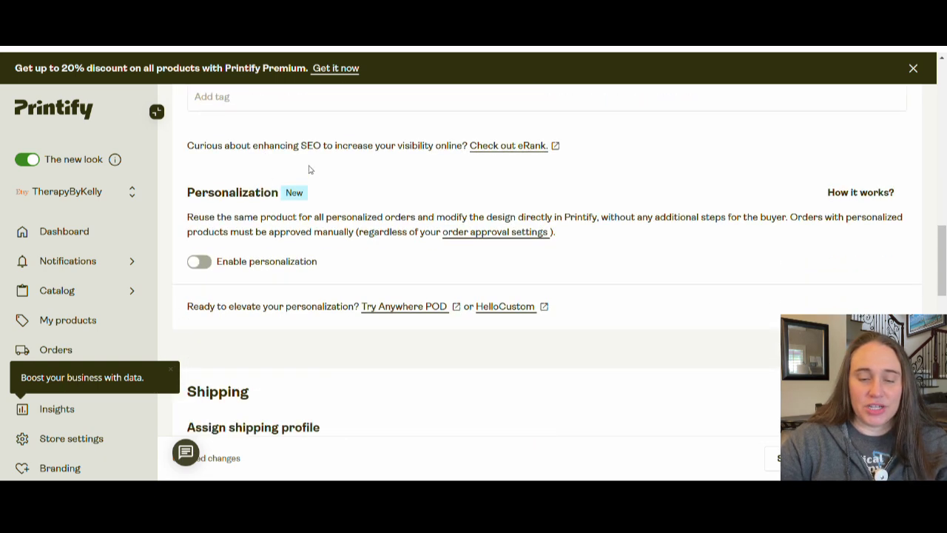
scroll(300, 185, up, 2)
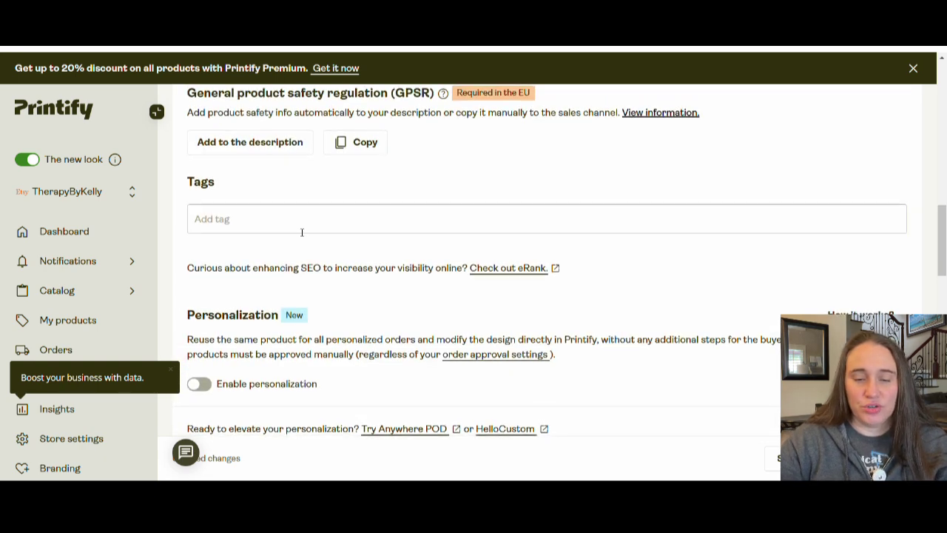
scroll(302, 232, down, 3)
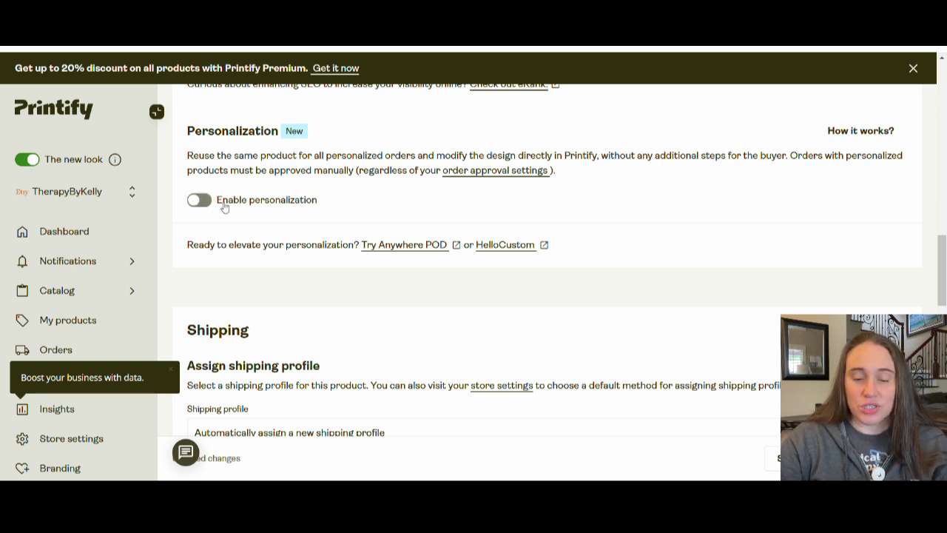
scroll(380, 161, down, 2)
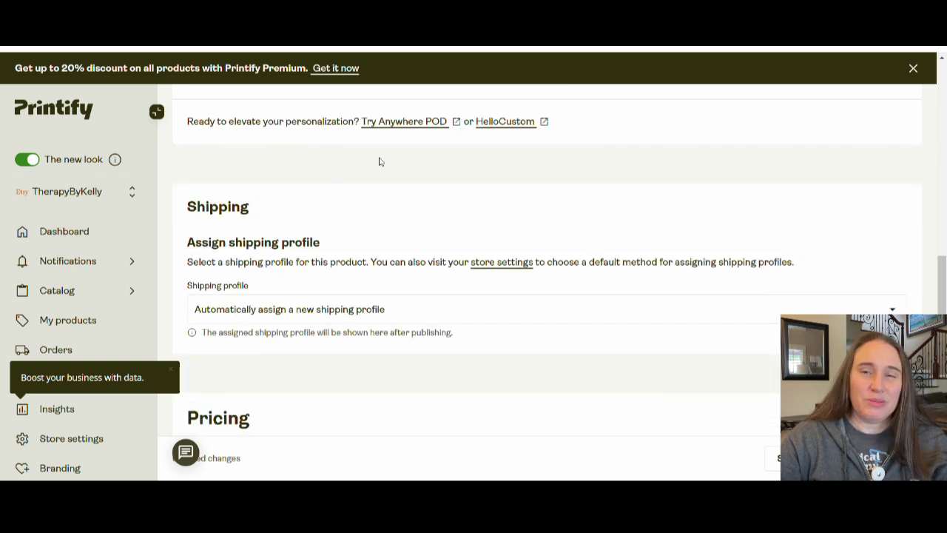
scroll(380, 161, down, 2)
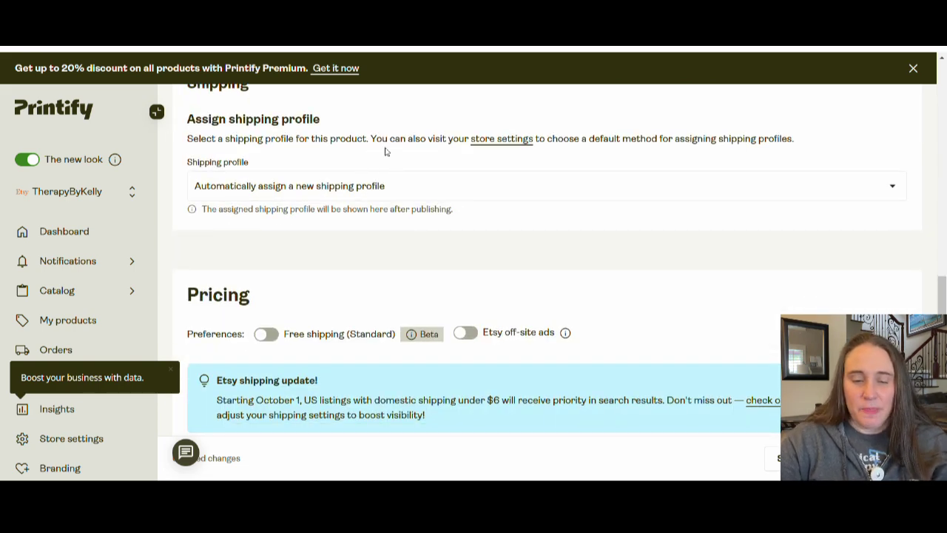
scroll(453, 177, down, 2)
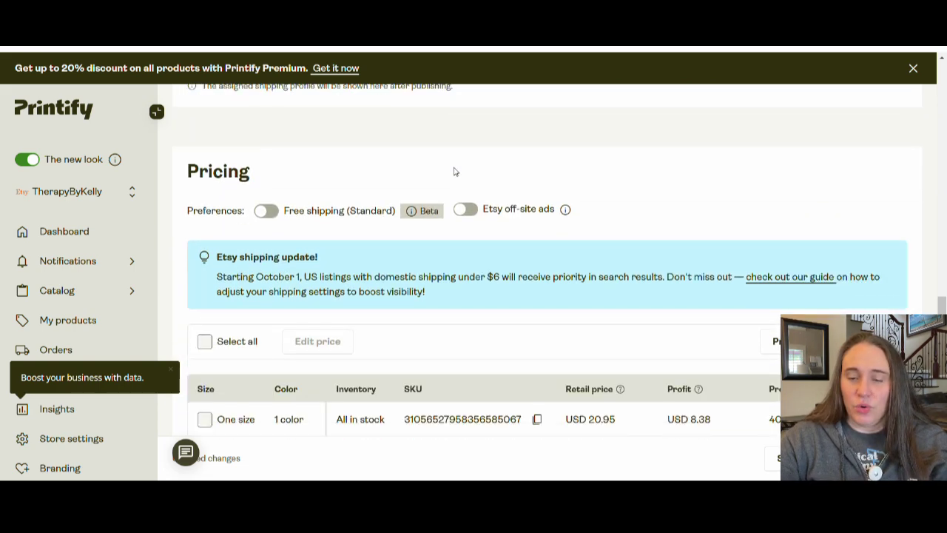
scroll(455, 171, down, 3)
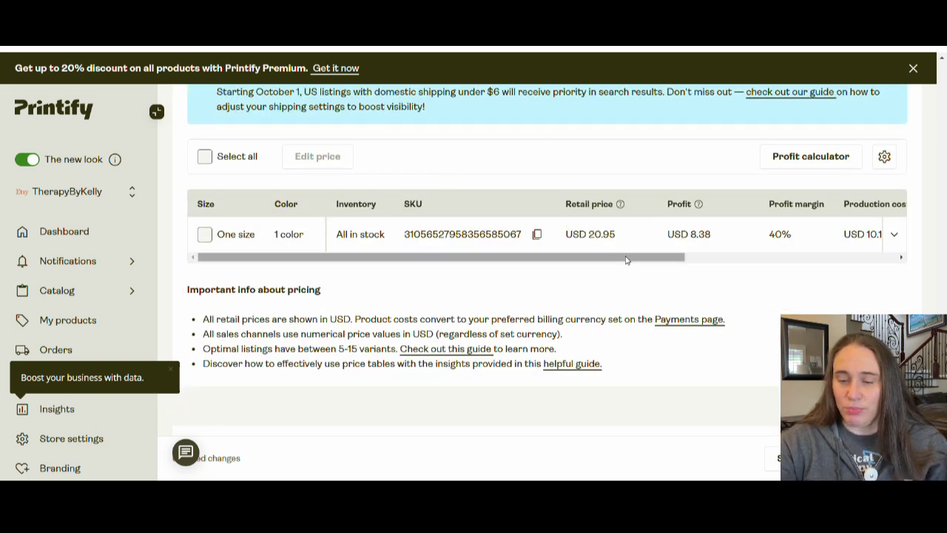
scroll(629, 262, right, 2)
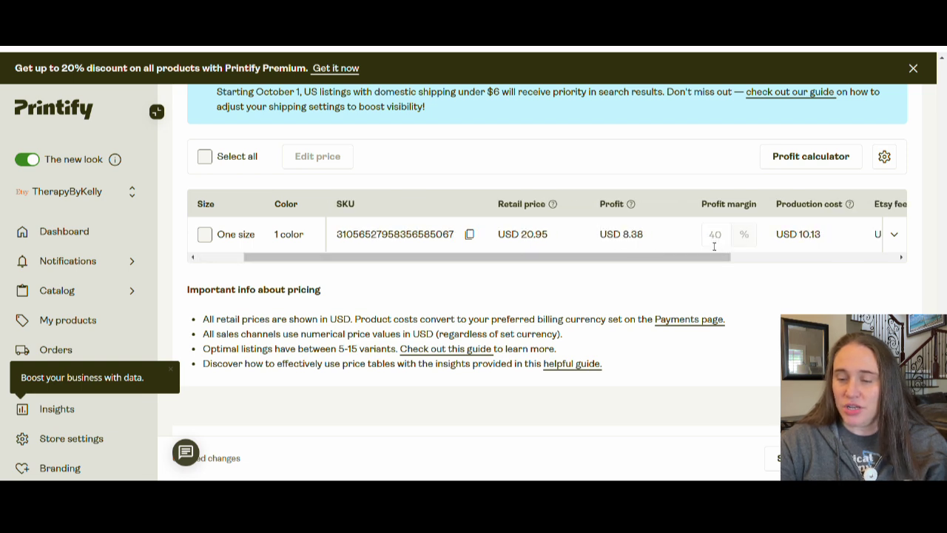
drag(693, 262, 781, 262)
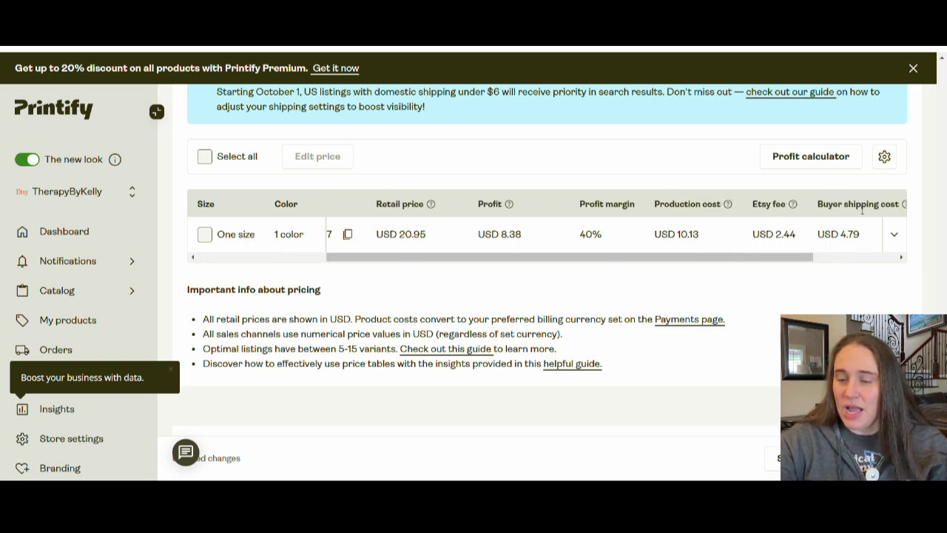
drag(806, 259, 850, 265)
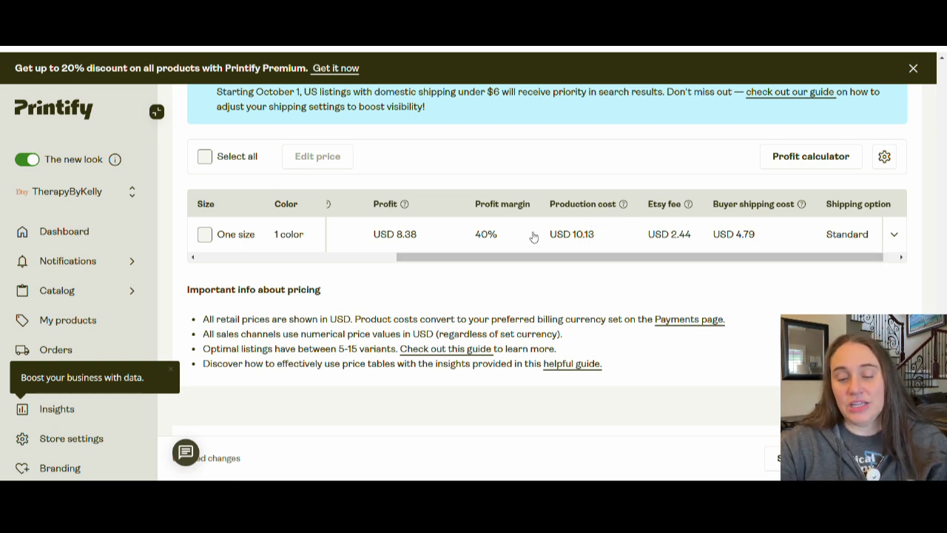
drag(521, 260, 440, 266)
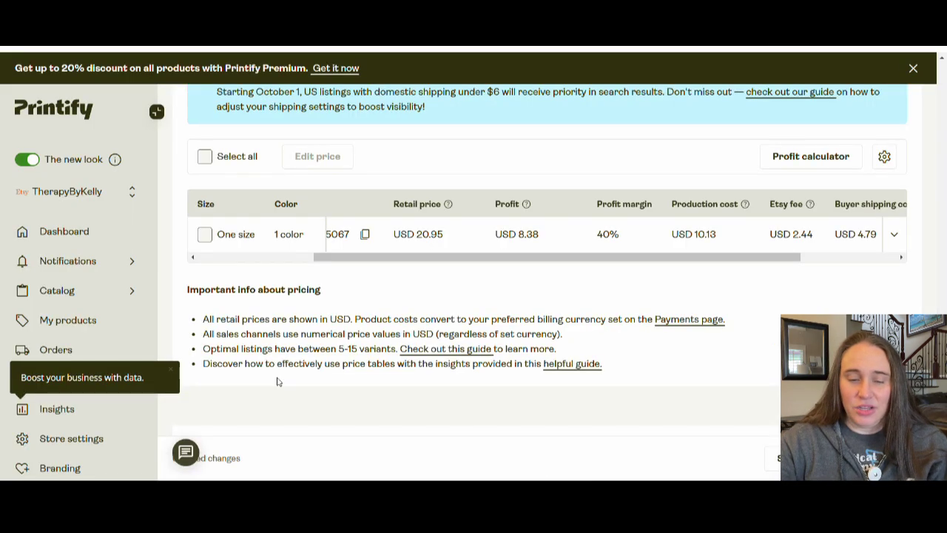
scroll(341, 281, down, 4)
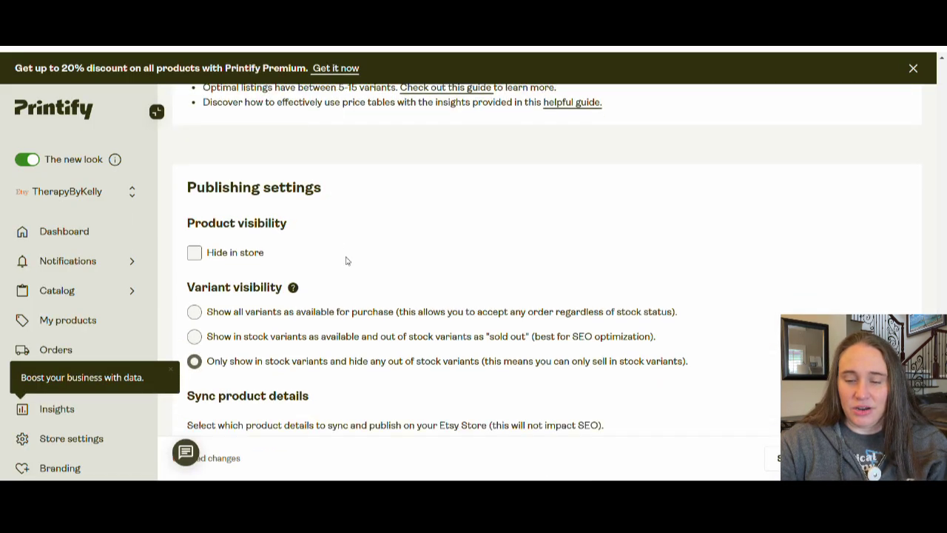
scroll(345, 261, down, 2)
scroll(391, 268, down, 1)
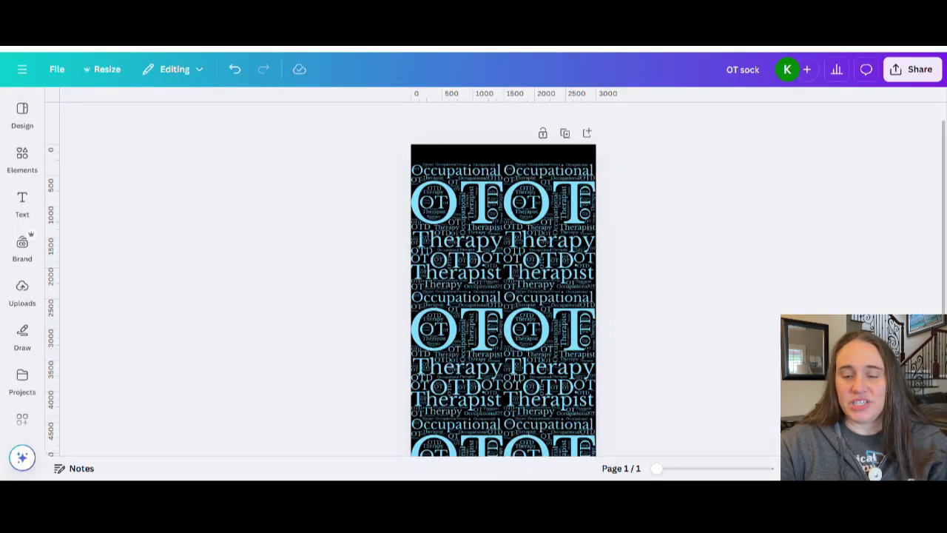
Scroll over the OT sock word-cloud design on the Canva canvas
scroll(656, 259, down, 2)
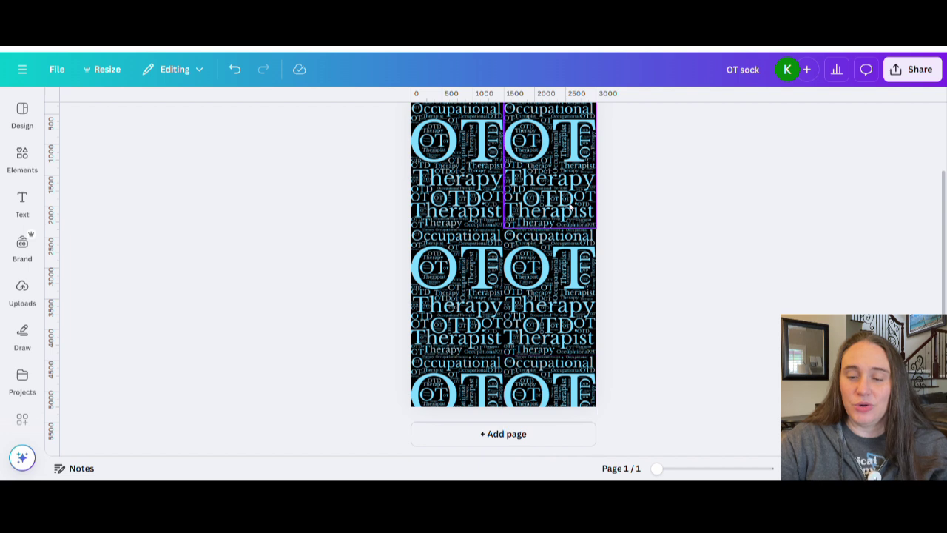
scroll(712, 237, up, 1)
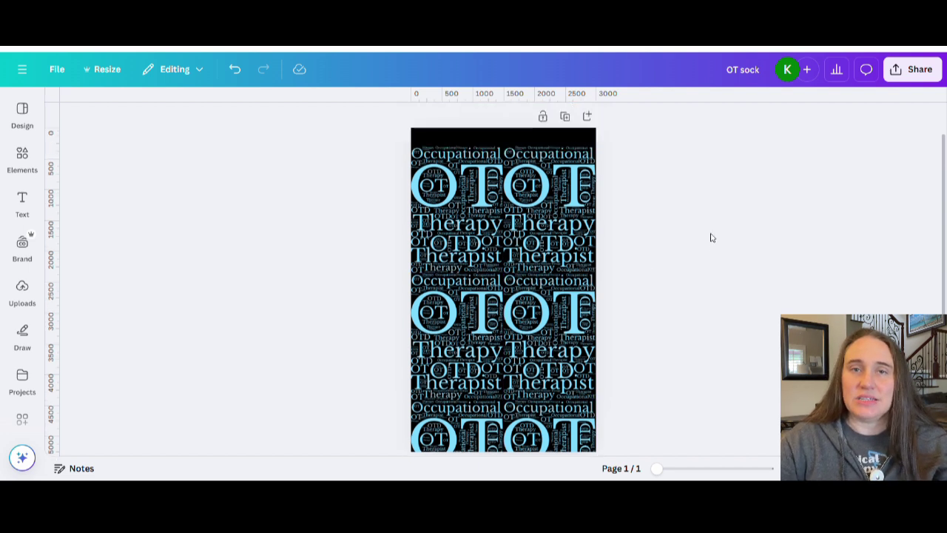
scroll(712, 238, up, 1)
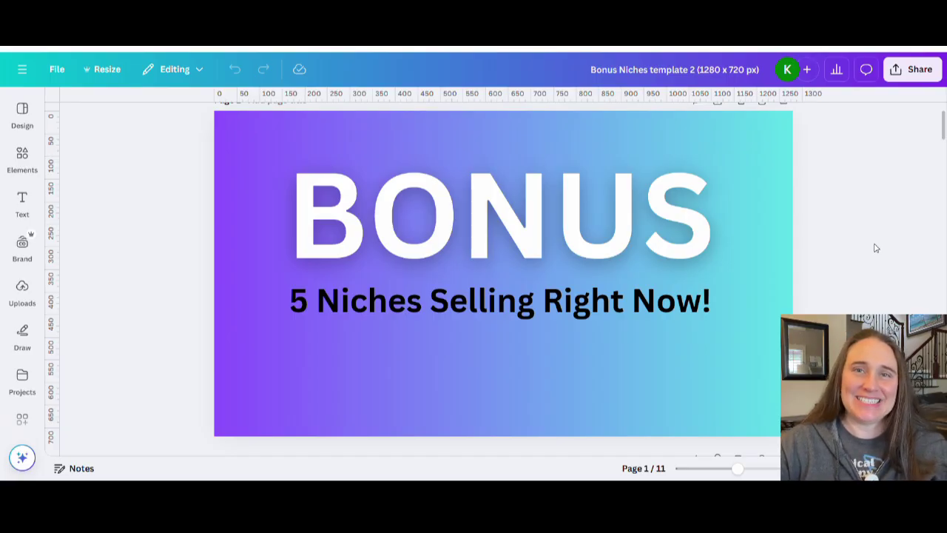
Scroll the Bonus Niches deck down to page 5 of 11
scroll(888, 230, down, 15)
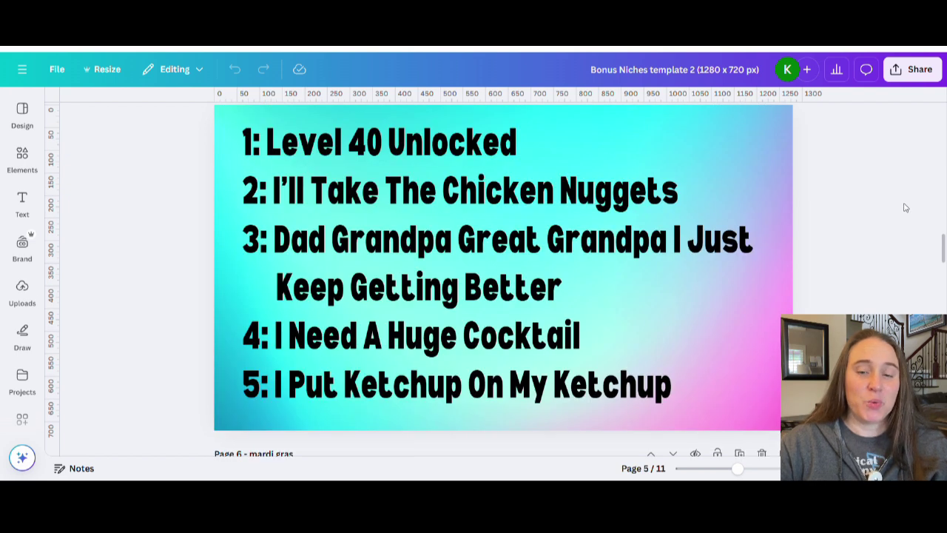